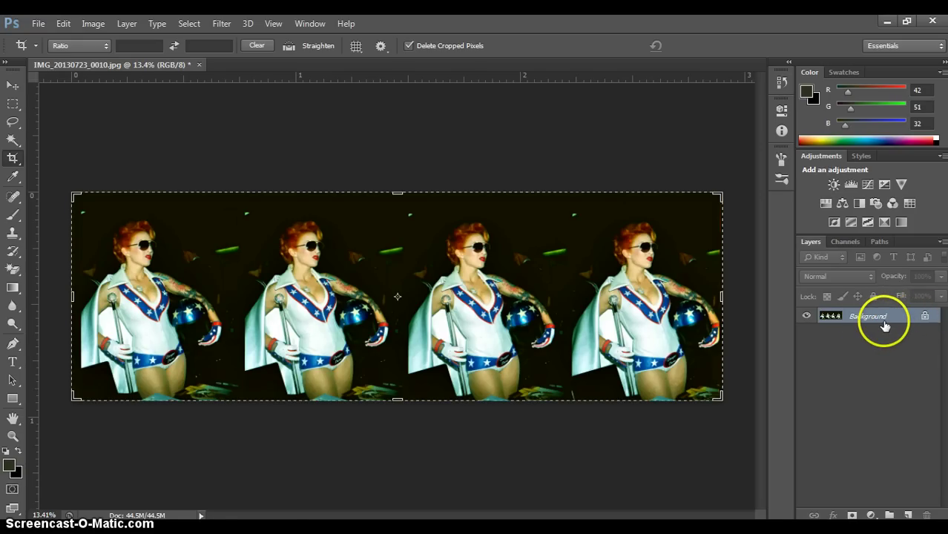
- Duplicate the Background layer, then delete the original so only Background copy remains
left_click_drag(884, 320, 911, 514)
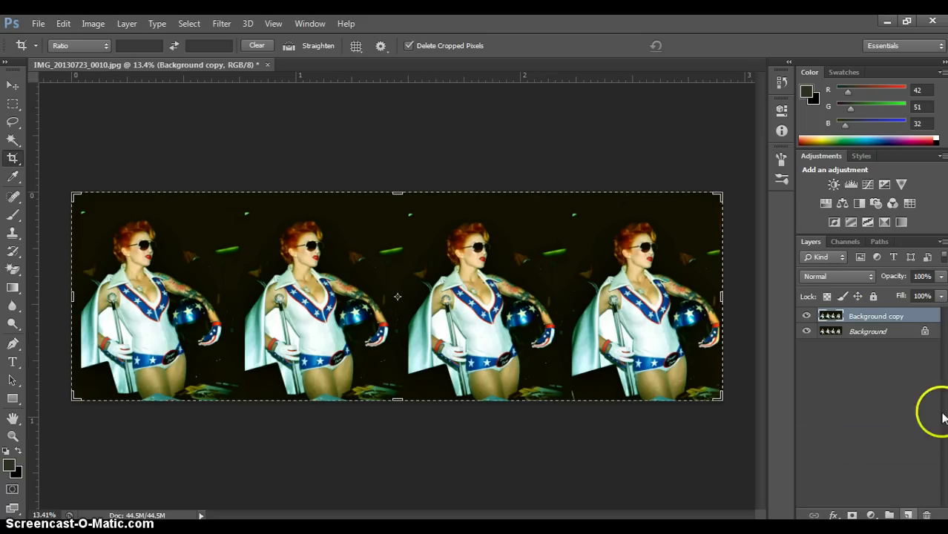
left_click_drag(898, 333, 928, 516)
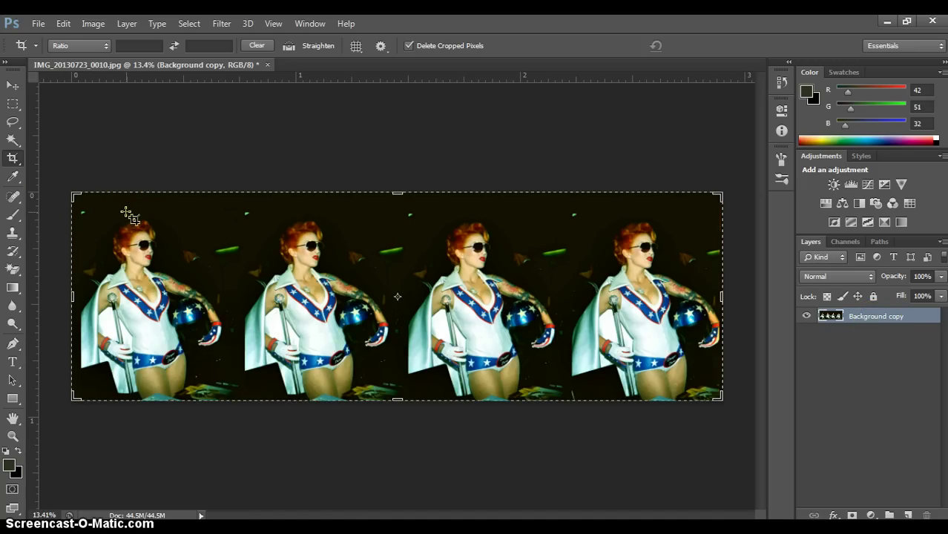
- Copy the second figure's frame onto Layer 1 and move it left over the first figure
left_click(13, 104)
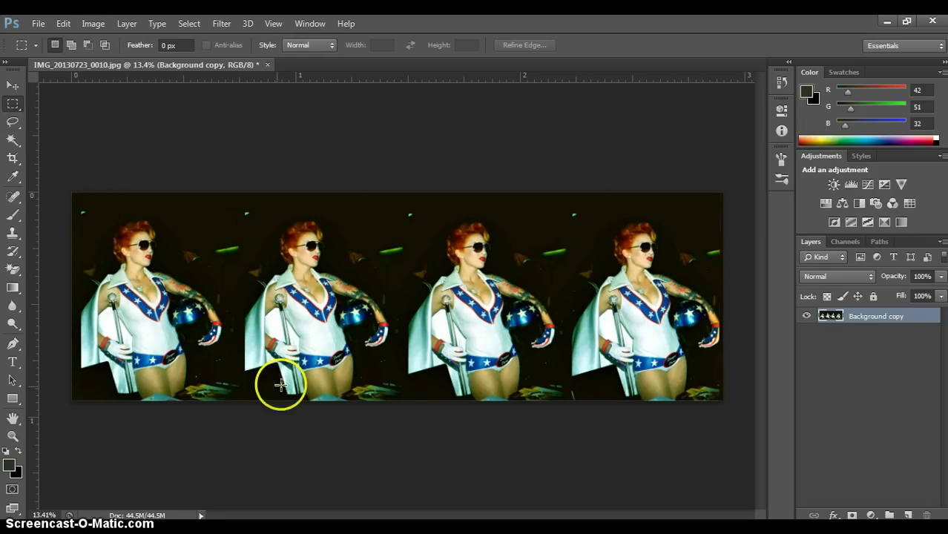
left_click_drag(241, 408, 404, 168)
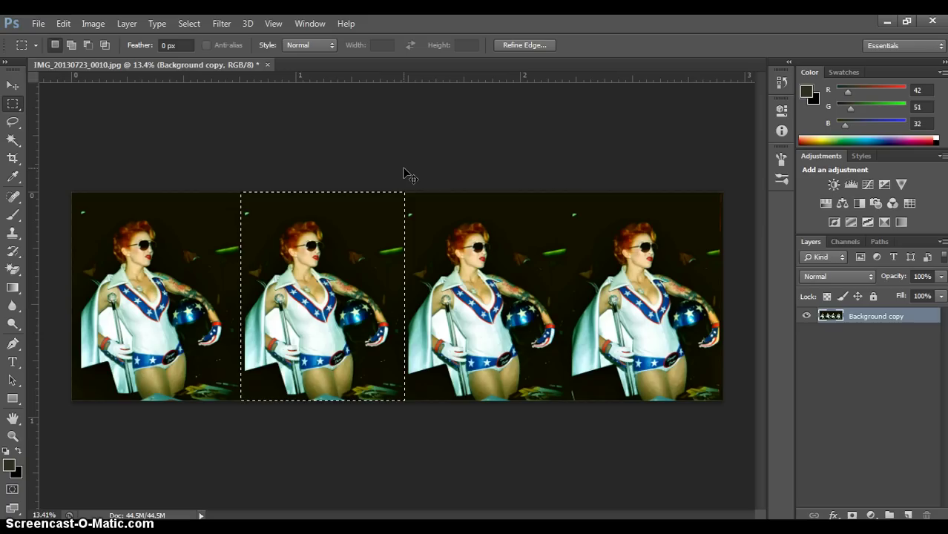
key("ctrl+j")
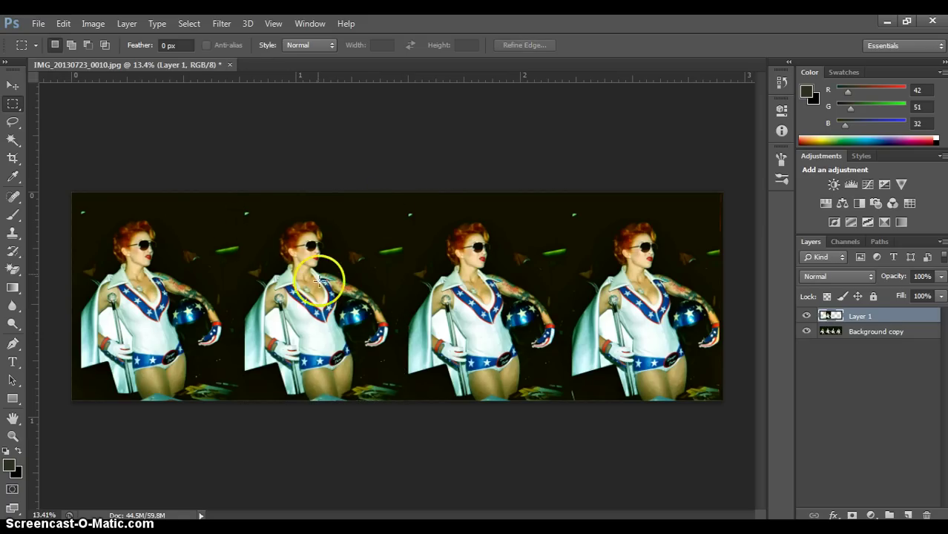
left_click(14, 86)
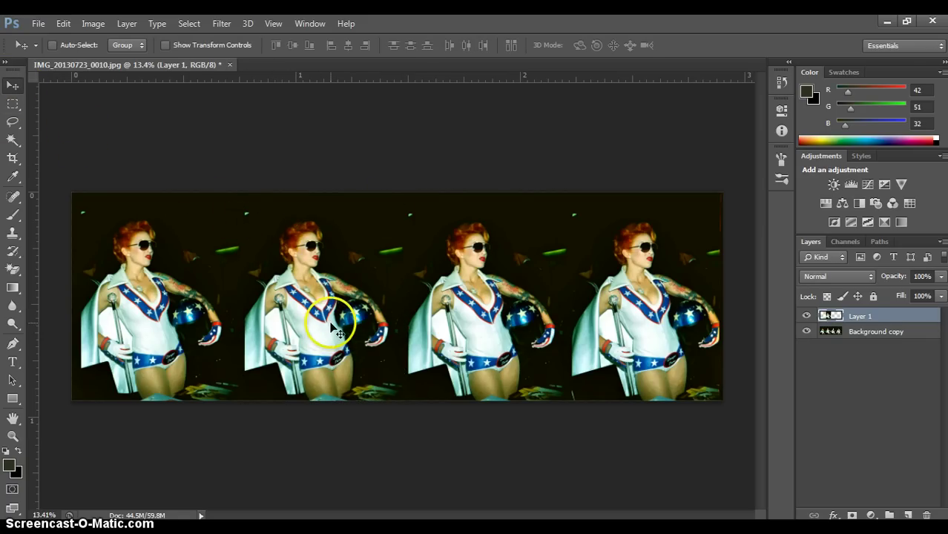
left_click_drag(332, 320, 168, 324)
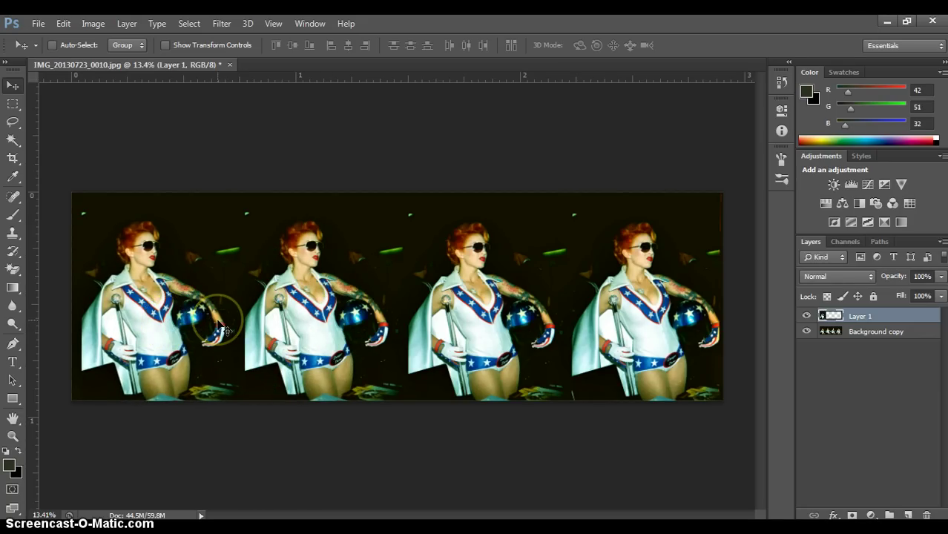
- Copy the third figure's frame from Background copy onto Layer 2 and shift it left onto the first figure
left_click(13, 105)
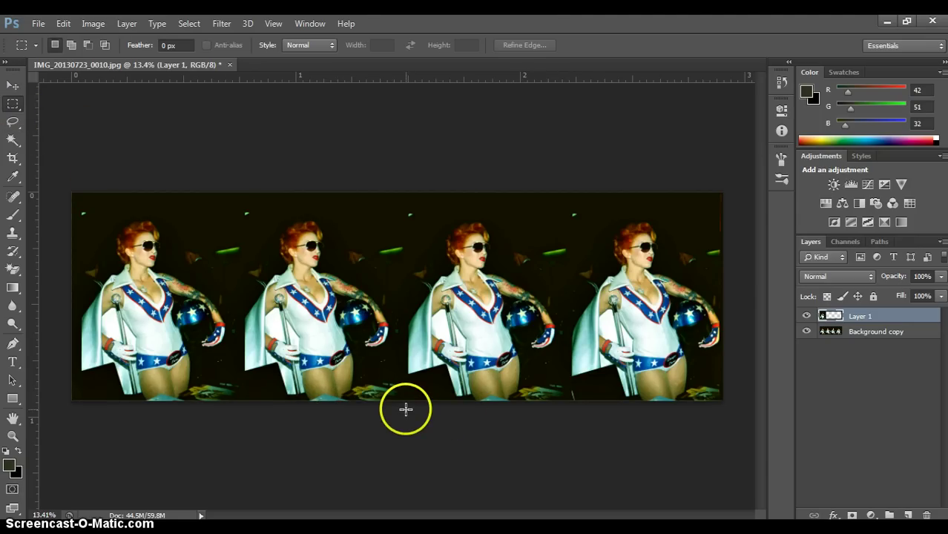
left_click_drag(405, 409, 569, 154)
key("ctrl+c")
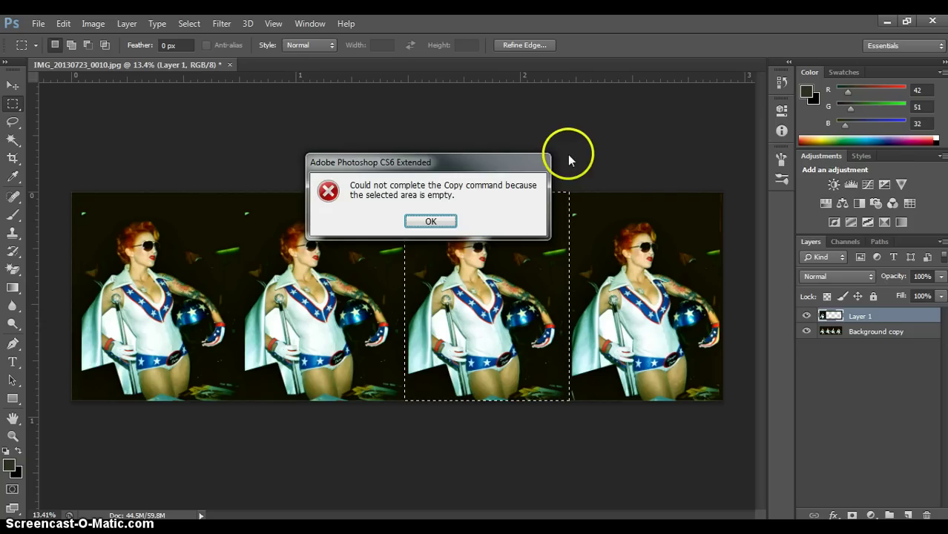
left_click(449, 221)
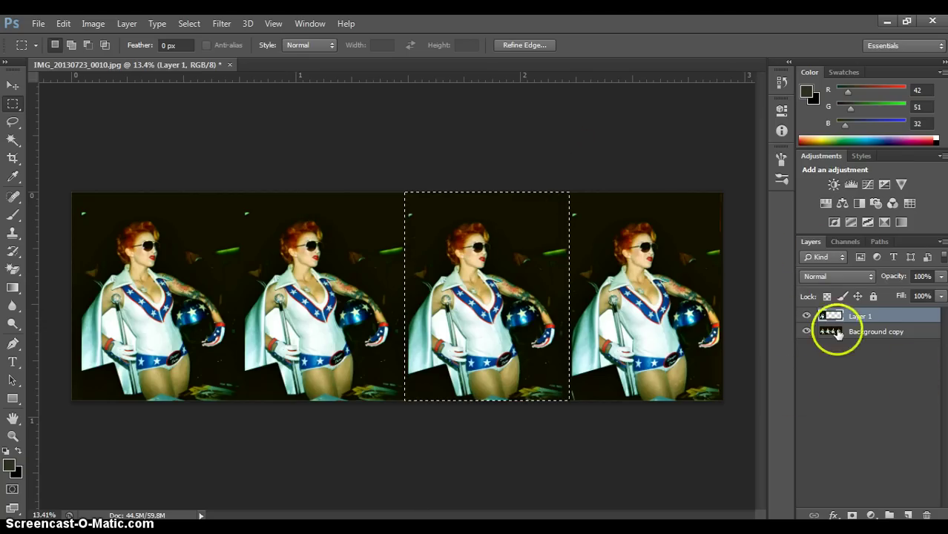
left_click(879, 334)
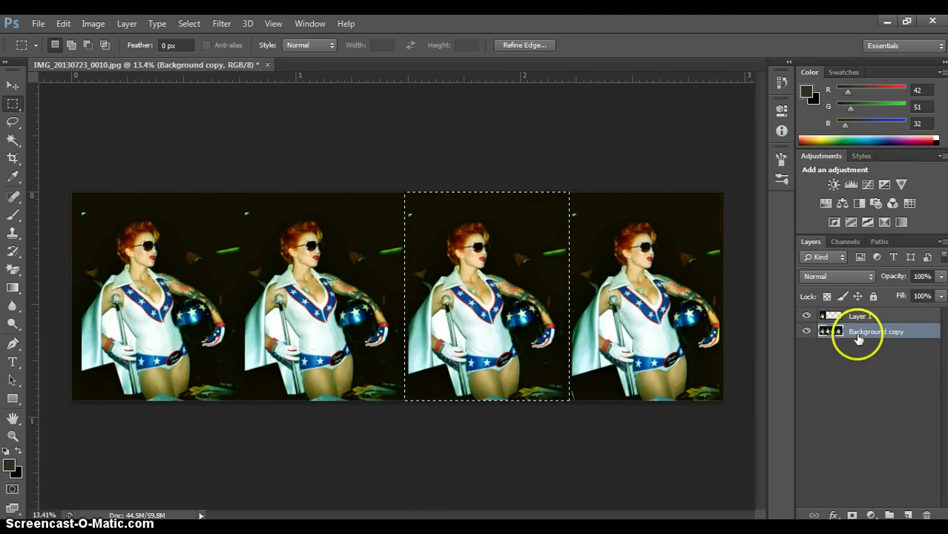
key("ctrl+j")
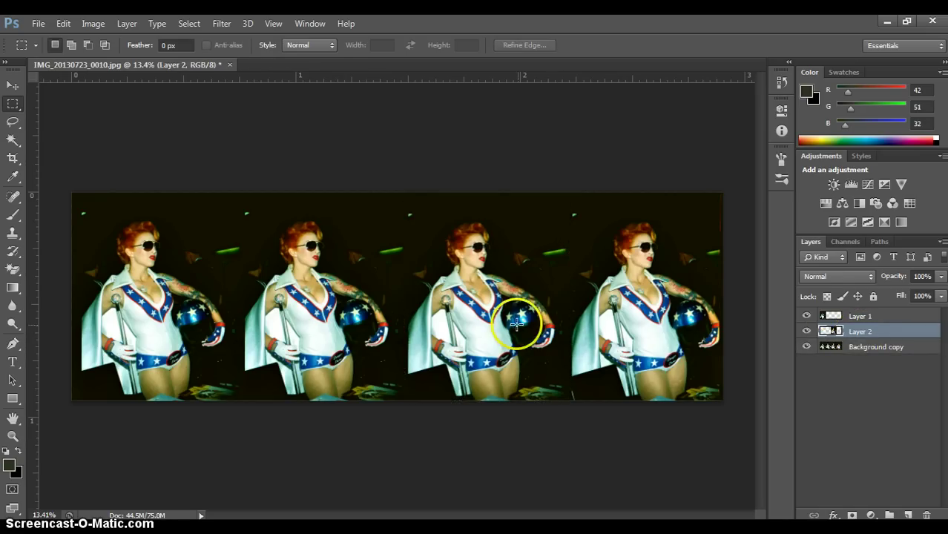
left_click(13, 85)
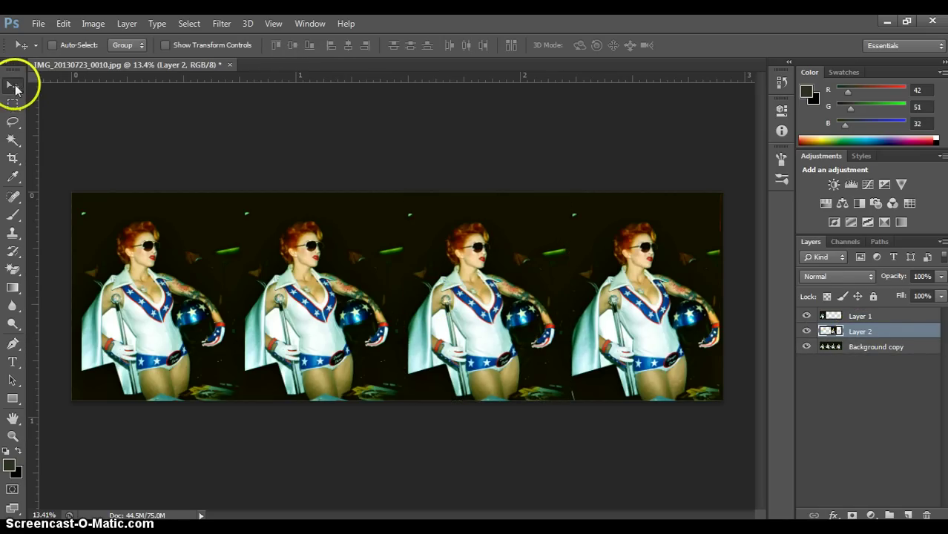
left_click_drag(522, 288, 197, 286)
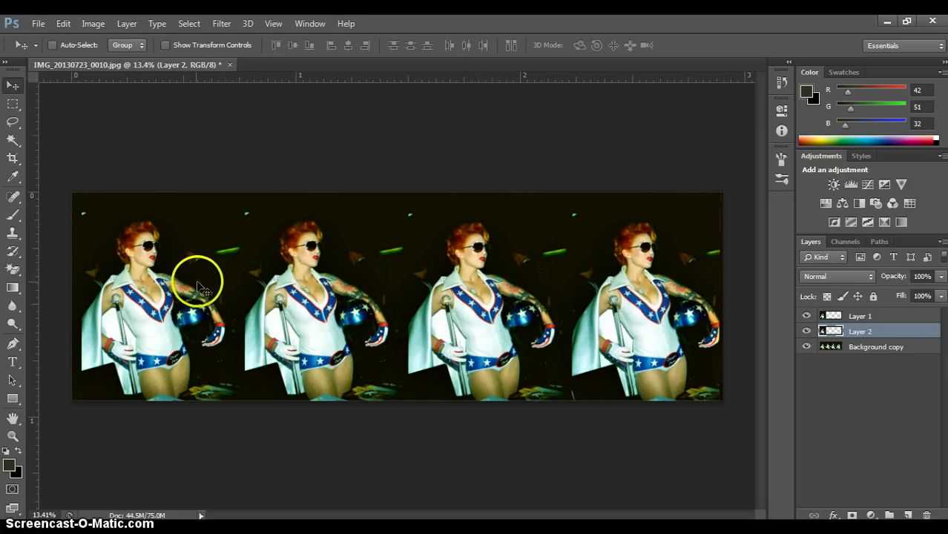
- Copy the fourth figure's frame onto Layer 3 and shift it left onto the first figure
left_click(874, 348)
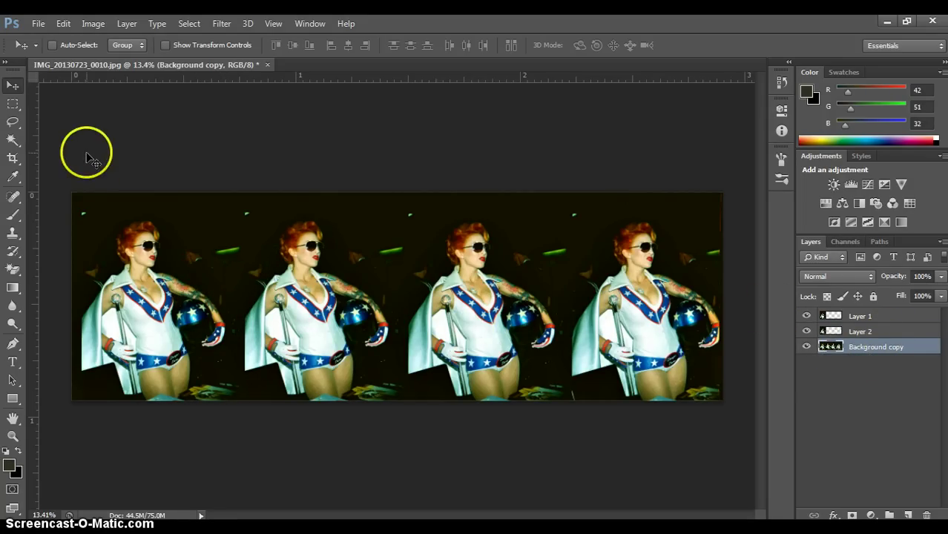
left_click(13, 104)
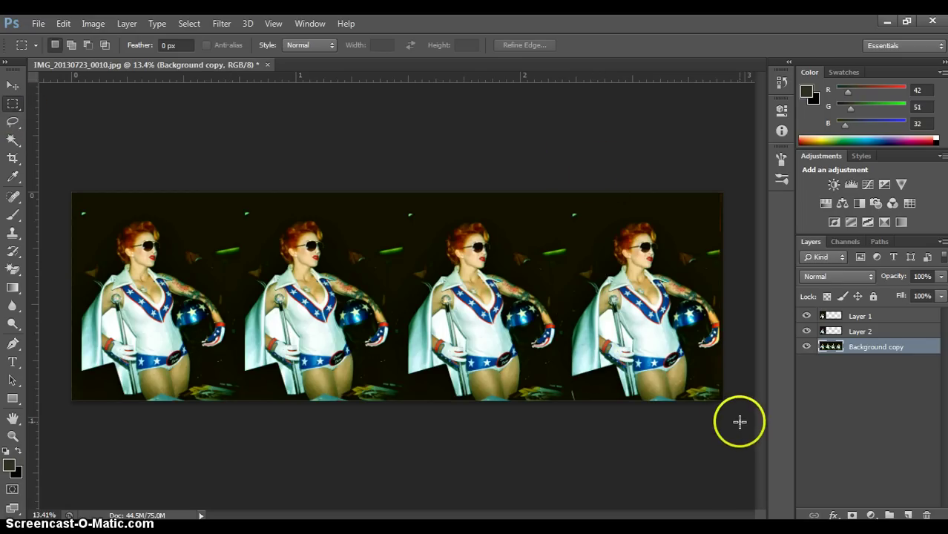
left_click_drag(739, 422, 569, 169)
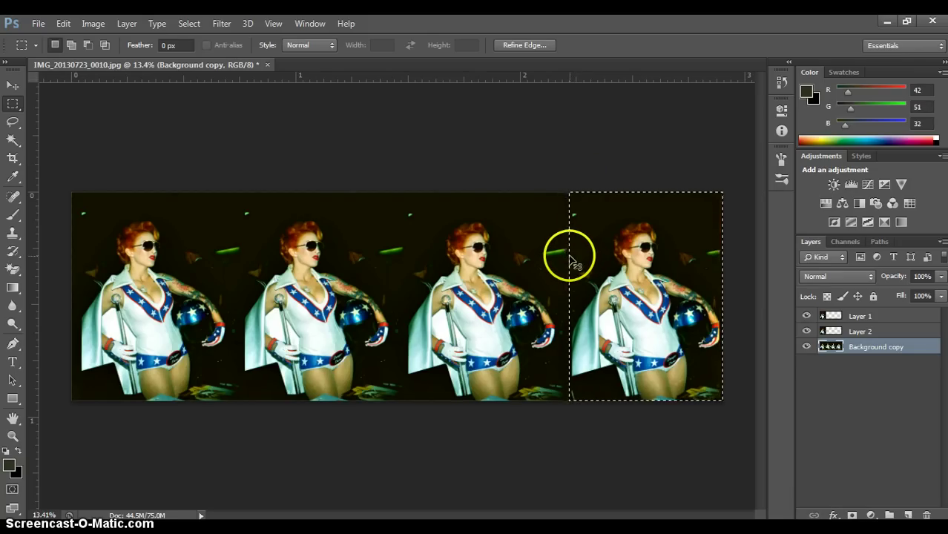
key("ctrl+j")
key("v")
left_click_drag(664, 295, 194, 298)
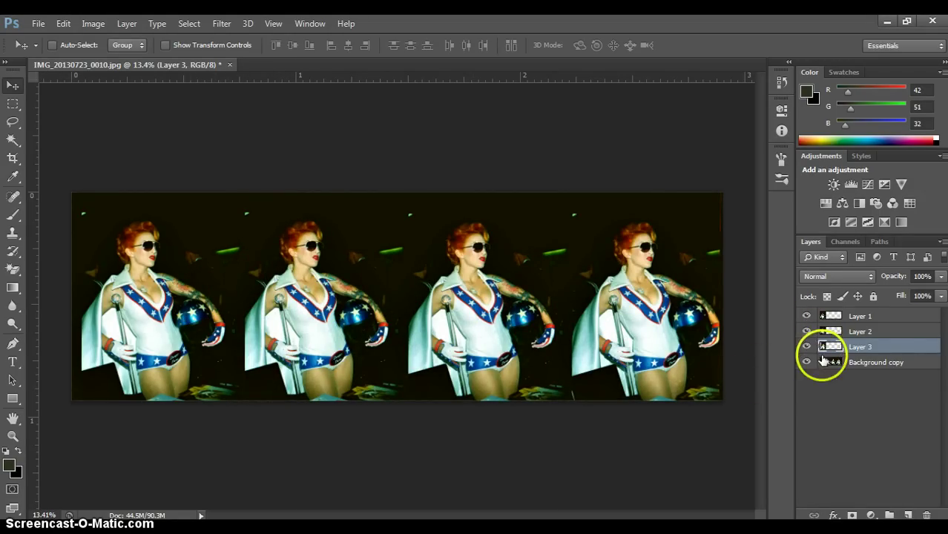
- Crop the canvas to the first frame's width and move Background copy to the top of the stack
left_click(13, 158)
mouse_move(730, 290)
left_mouse_down()
mouse_move(712, 293)
mouse_move(724, 295)
left_mouse_up()
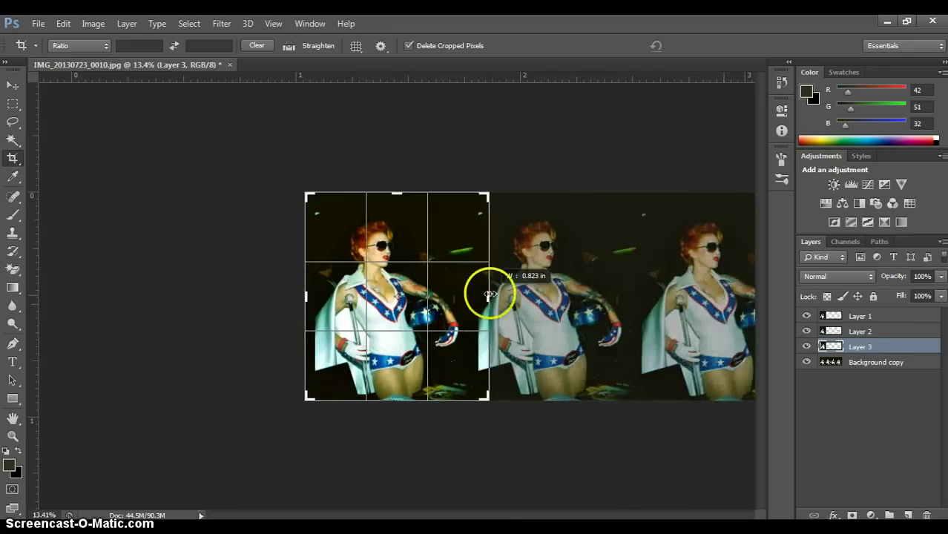
left_click_drag(490, 294, 490, 292)
right_click(463, 305)
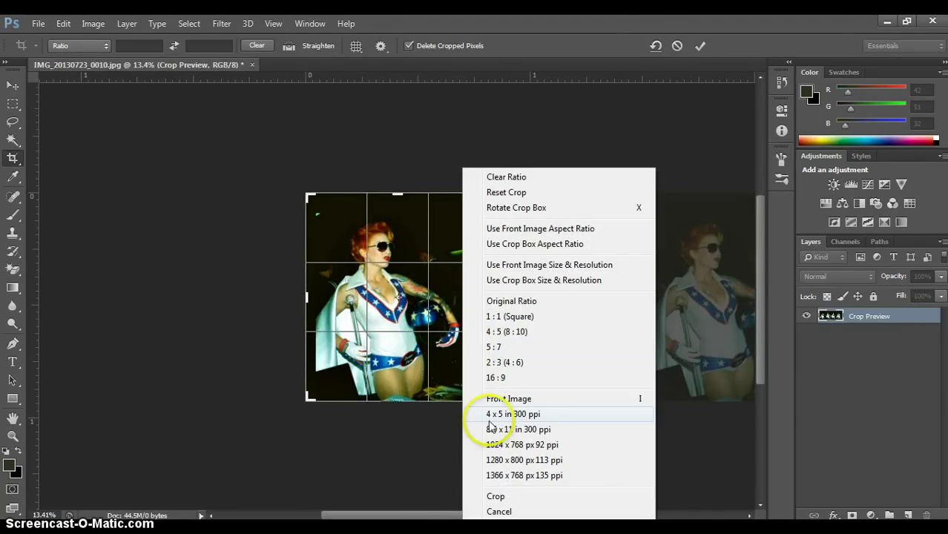
left_click(497, 499)
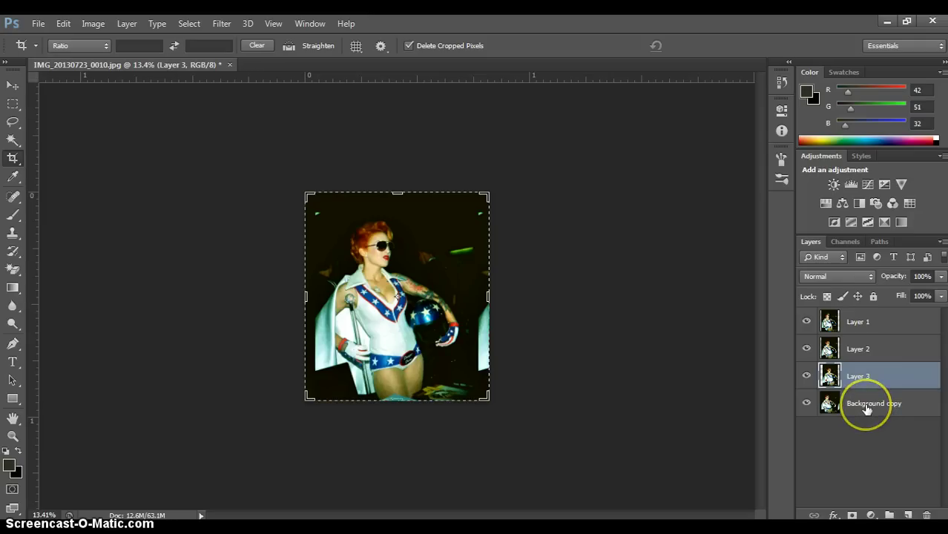
left_click_drag(866, 410, 871, 321)
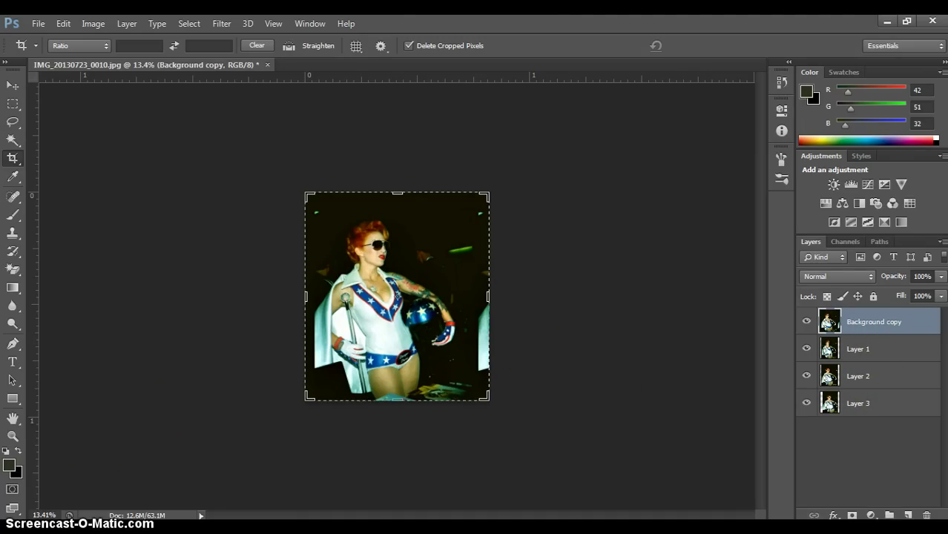
- Zoom in, lower Background copy to 51% opacity, and select Layer 1
key("ctrl+plus")
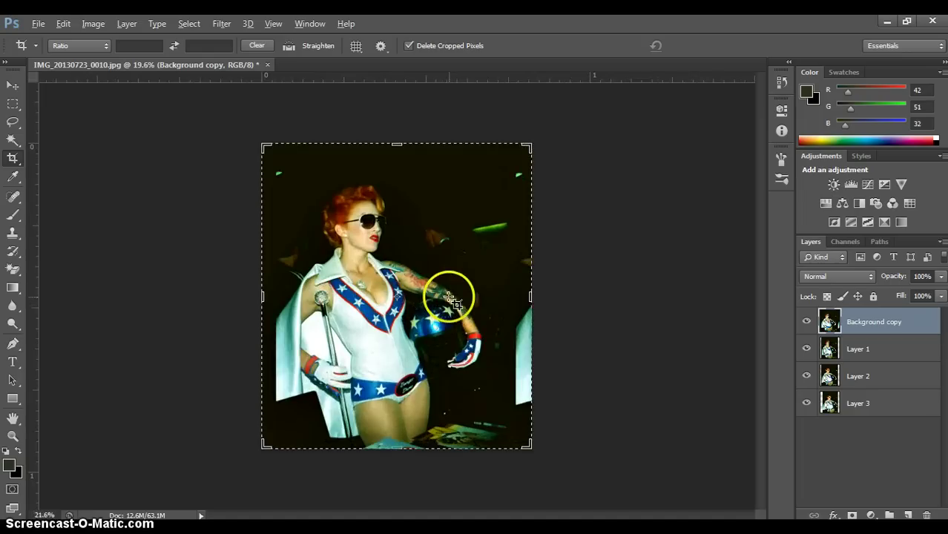
scroll(450, 297, "up", 3)
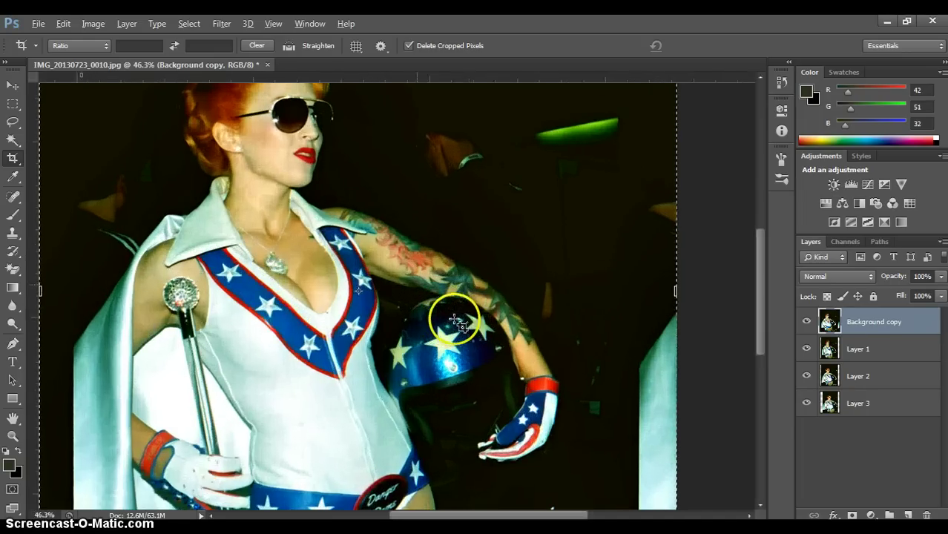
left_click(943, 277)
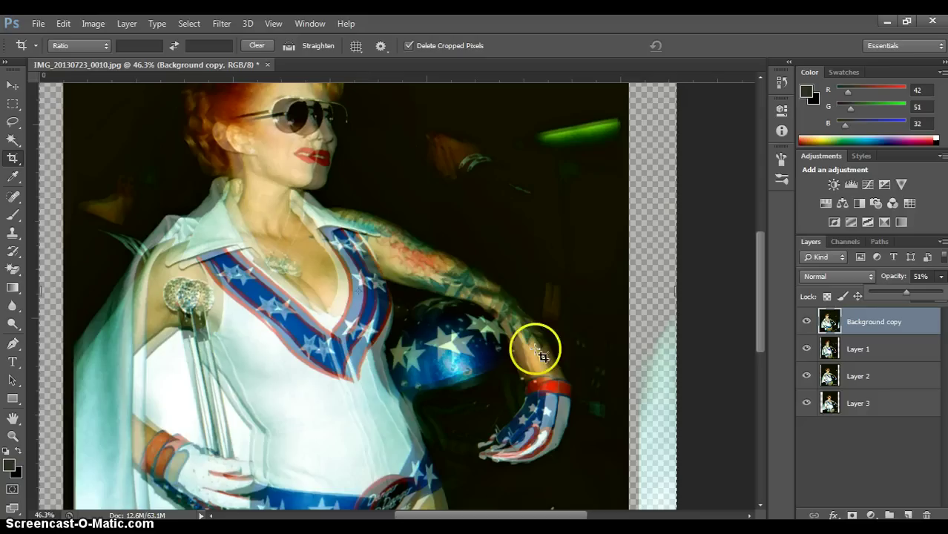
left_click(868, 355)
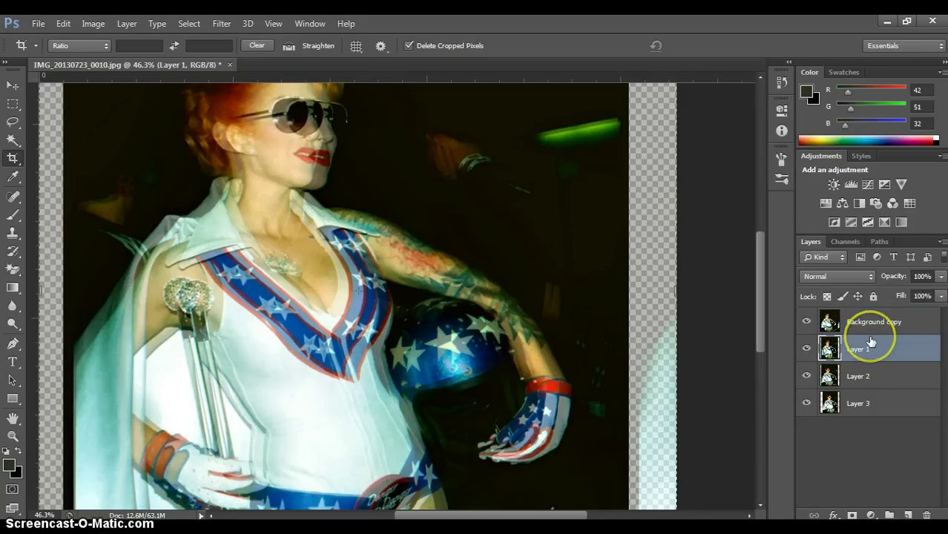
- Zoom into the helmet and drag Layer 1 until its stars line up with the layers below
left_click(14, 86)
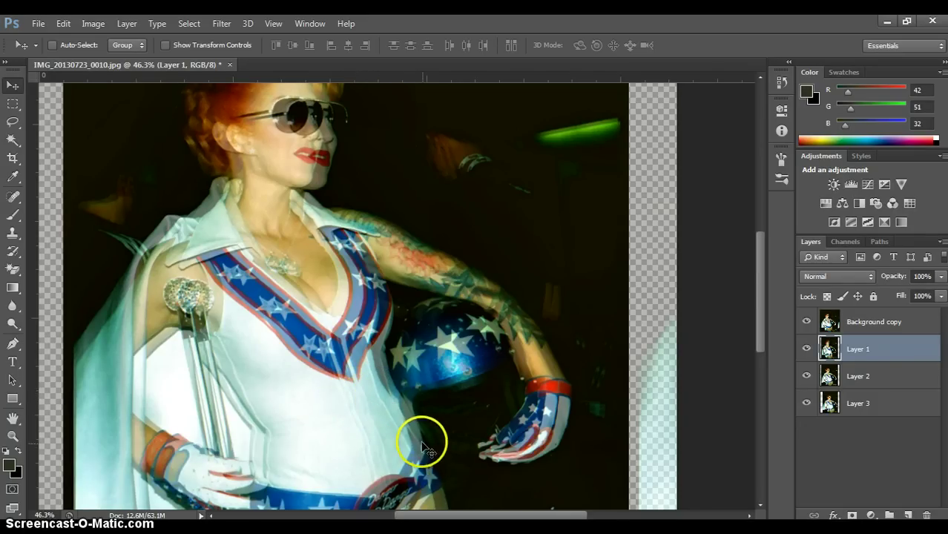
scroll(440, 384, "up", 2)
scroll(440, 384, "up", 2)
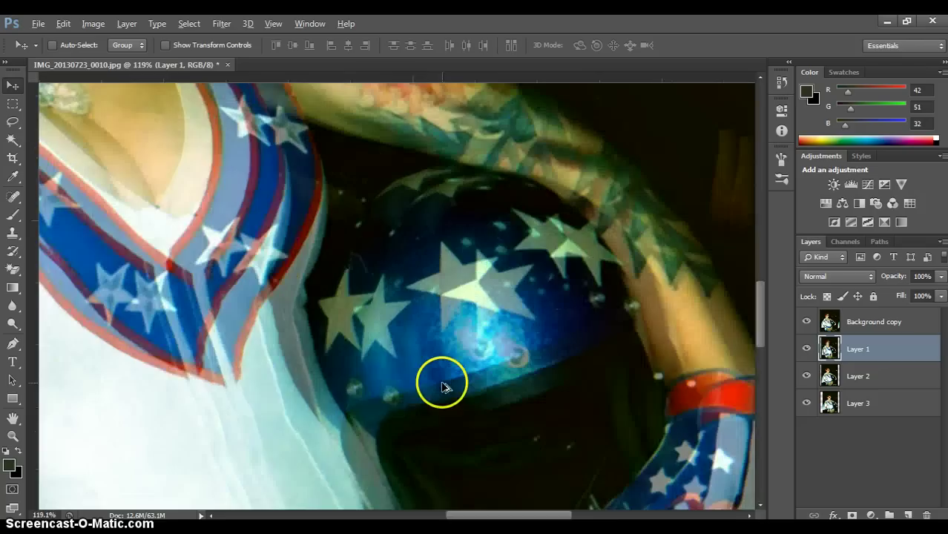
scroll(438, 386, "up", 2)
scroll(414, 382, "up", 1)
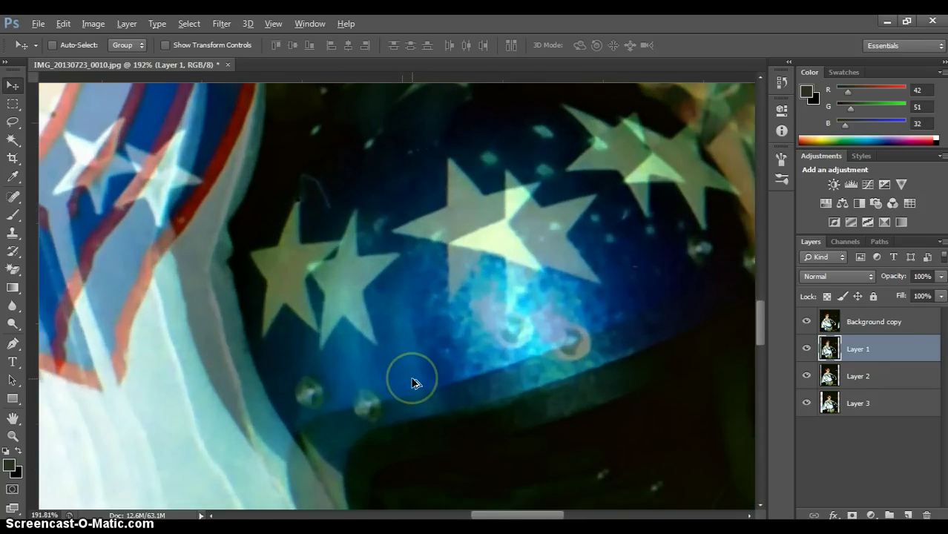
scroll(413, 383, "up", 1)
scroll(413, 383, "up", 1)
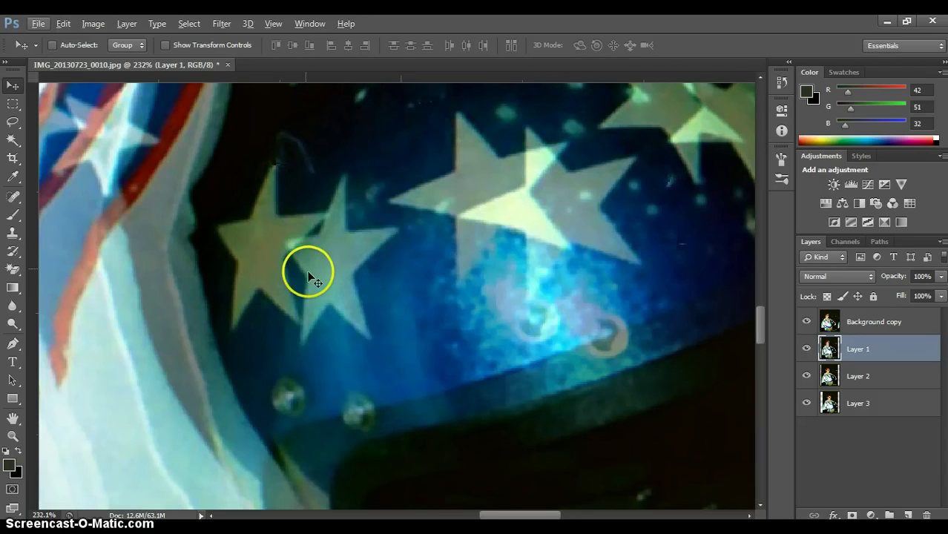
left_click_drag(334, 296, 260, 275)
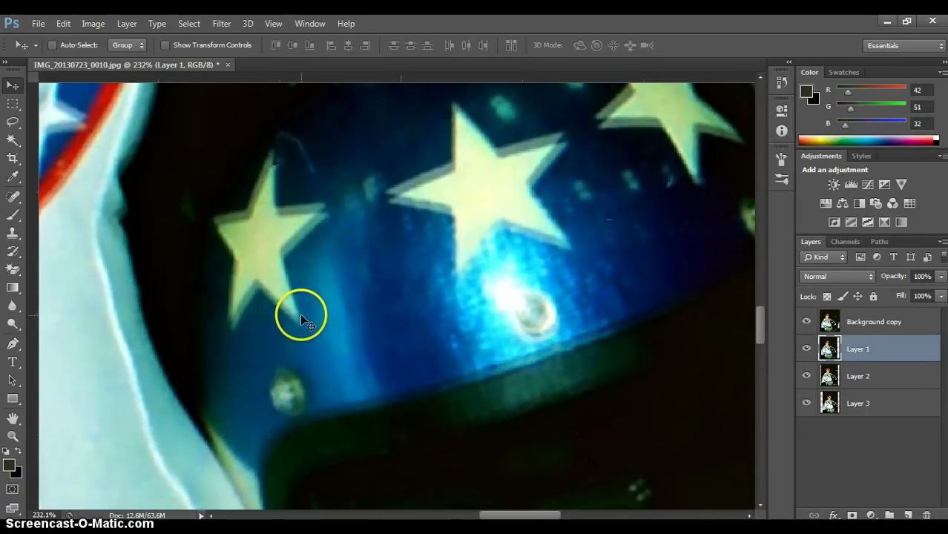
left_click_drag(300, 313, 301, 321)
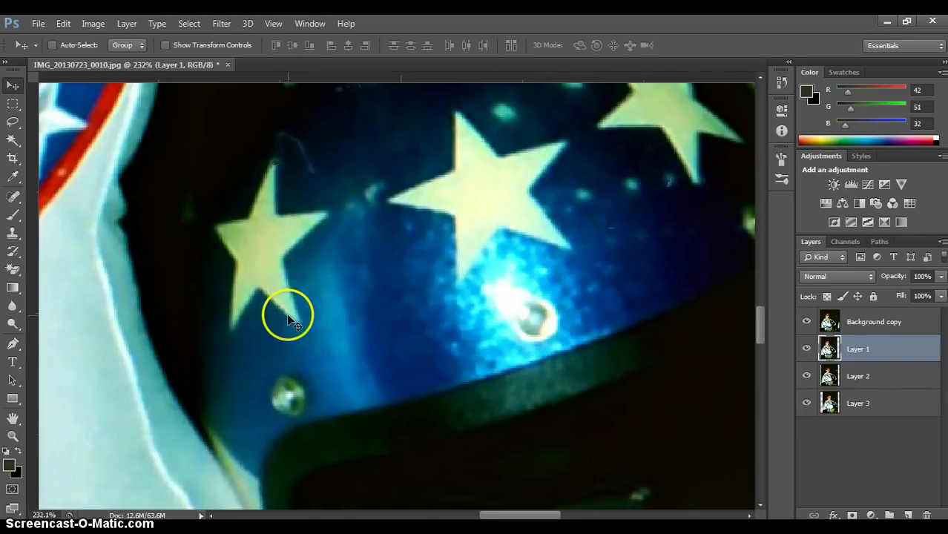
- Hiding the layers above each in turn, drag Layer 2 and Layer 3 so their helmet stars align
left_click(806, 348)
left_click(870, 377)
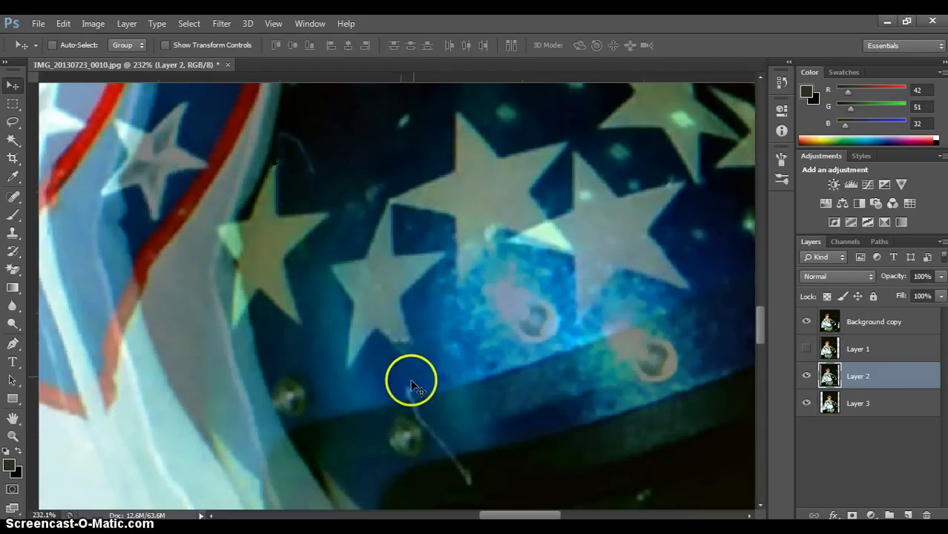
left_click_drag(413, 386, 313, 311)
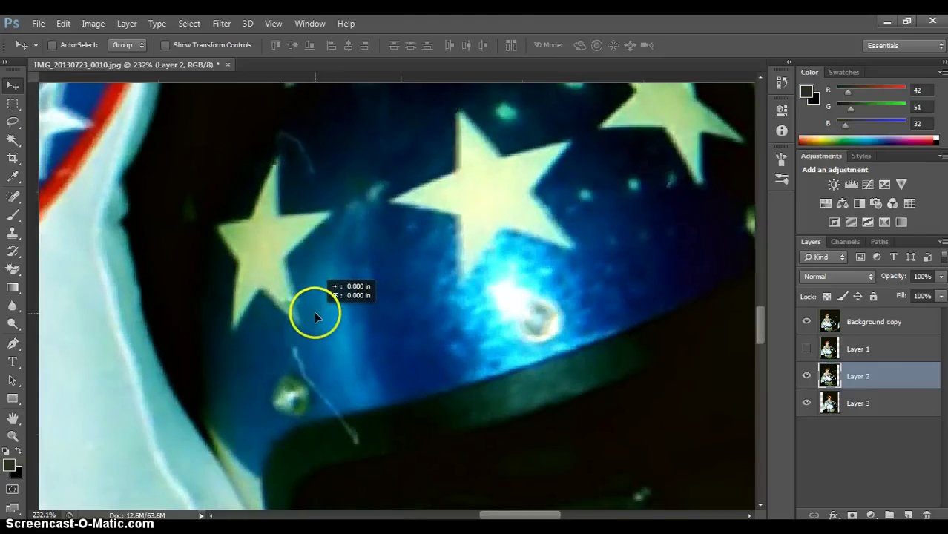
left_click_drag(238, 332, 236, 342)
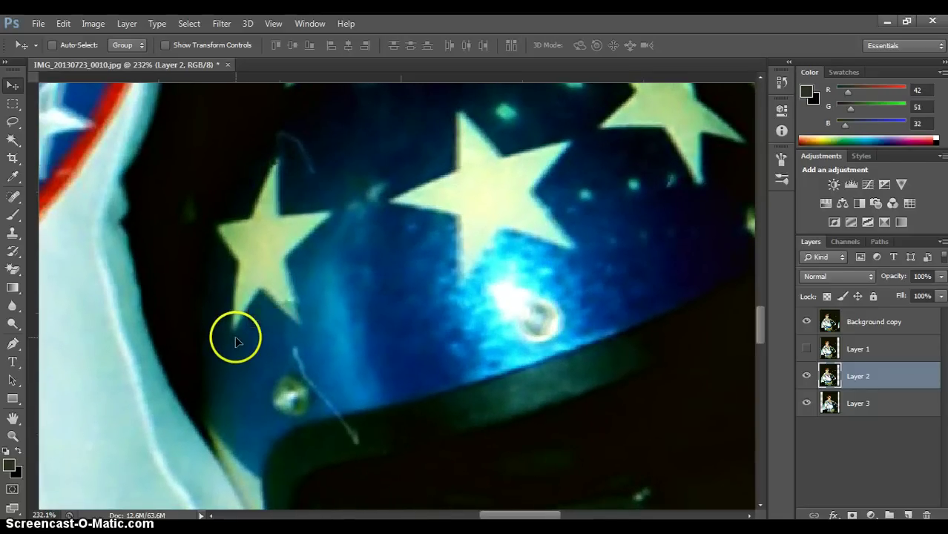
left_click(805, 378)
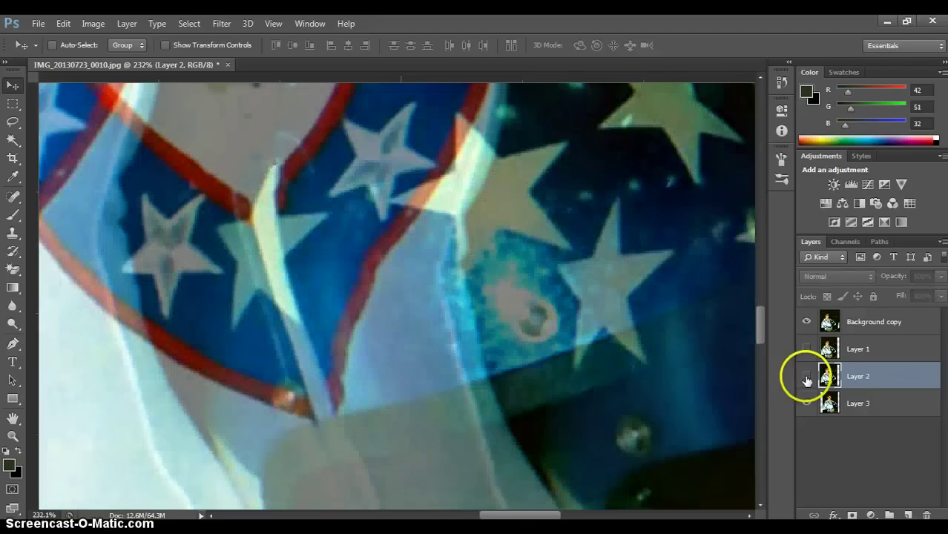
left_click(868, 403)
left_click_drag(693, 372, 350, 334)
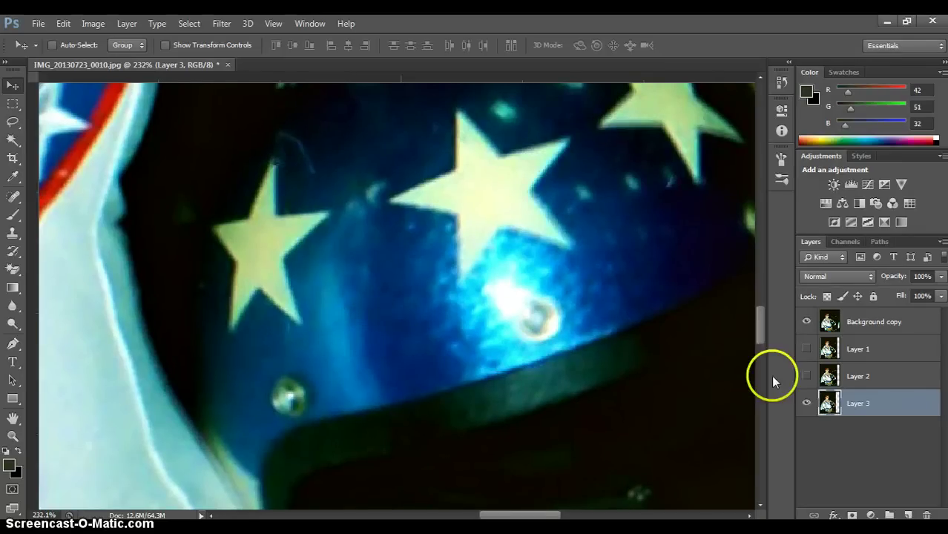
- Show Layers 1 and 2 again, keep Background copy at 100% opacity, and zoom out
left_click(805, 377)
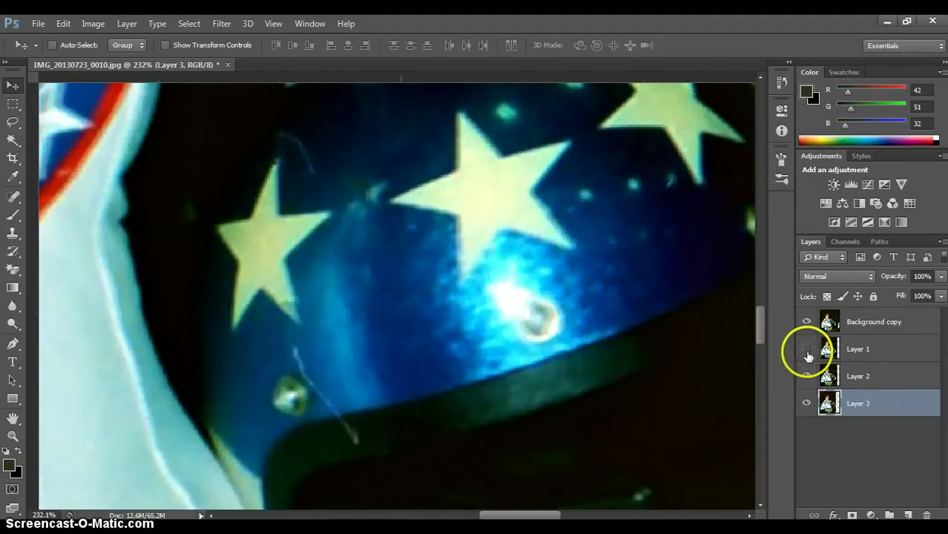
left_click(807, 350)
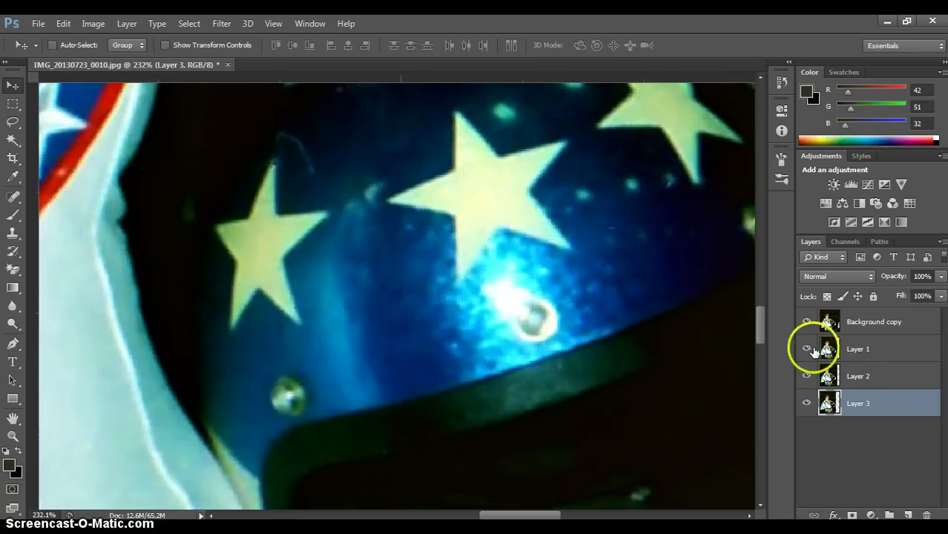
left_click(872, 325)
left_click_drag(941, 276, 877, 298)
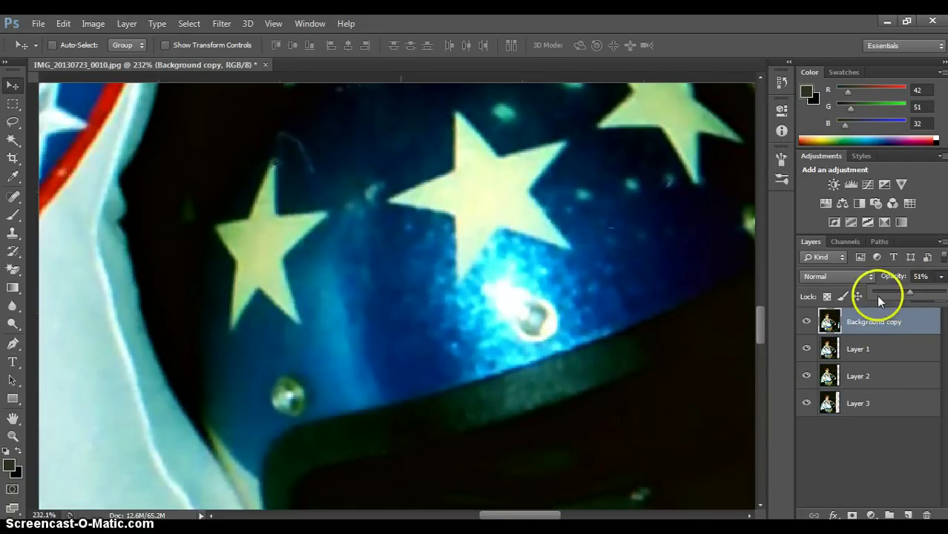
key("ctrl+z")
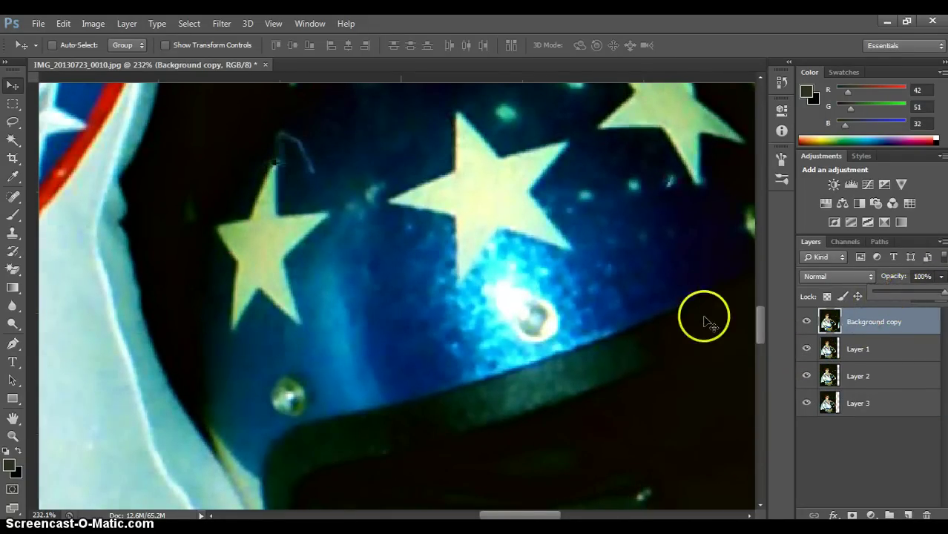
scroll(408, 333, "down", 5)
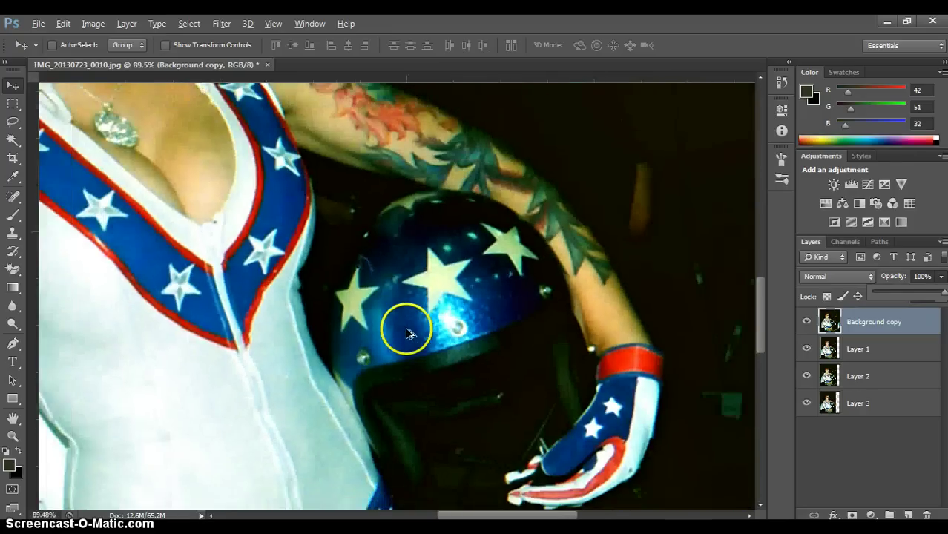
scroll(408, 333, "down", 3)
scroll(408, 332, "down", 2)
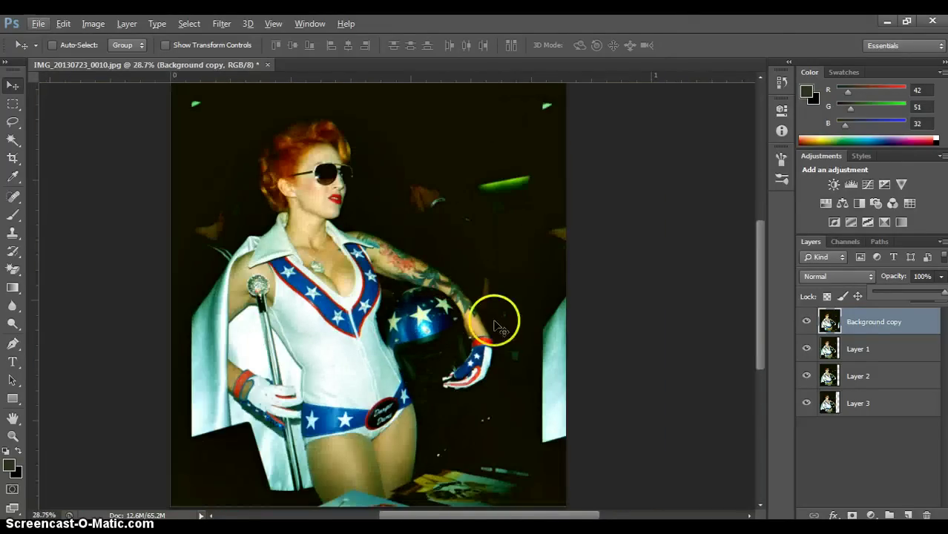
left_click(807, 321)
left_click(807, 321)
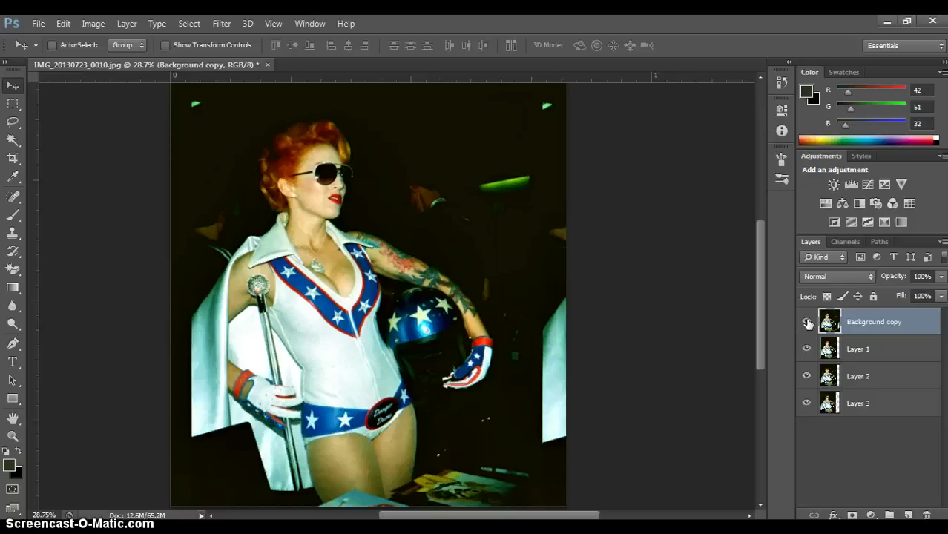
left_click(807, 321)
left_click(807, 322)
left_click(807, 322)
left_click(806, 351)
left_click(806, 351)
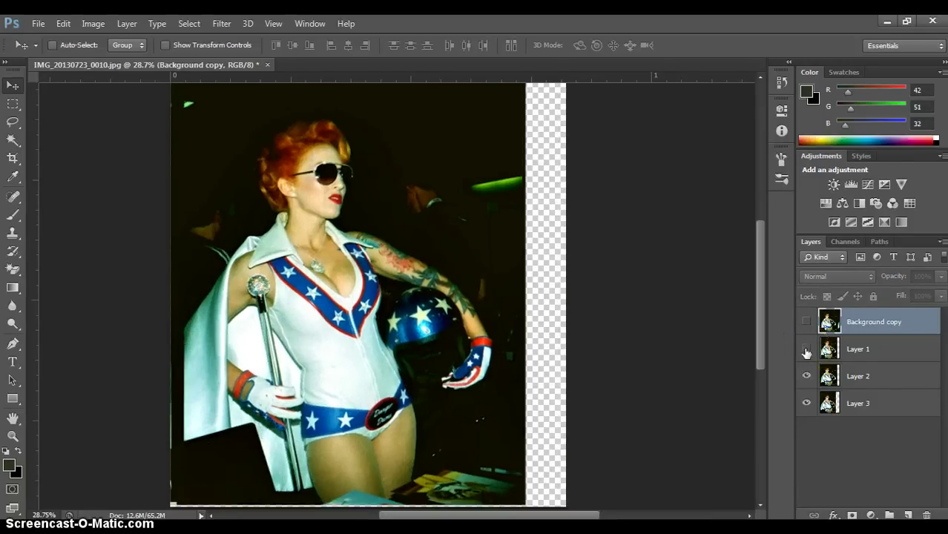
left_click(807, 351)
left_click(807, 373)
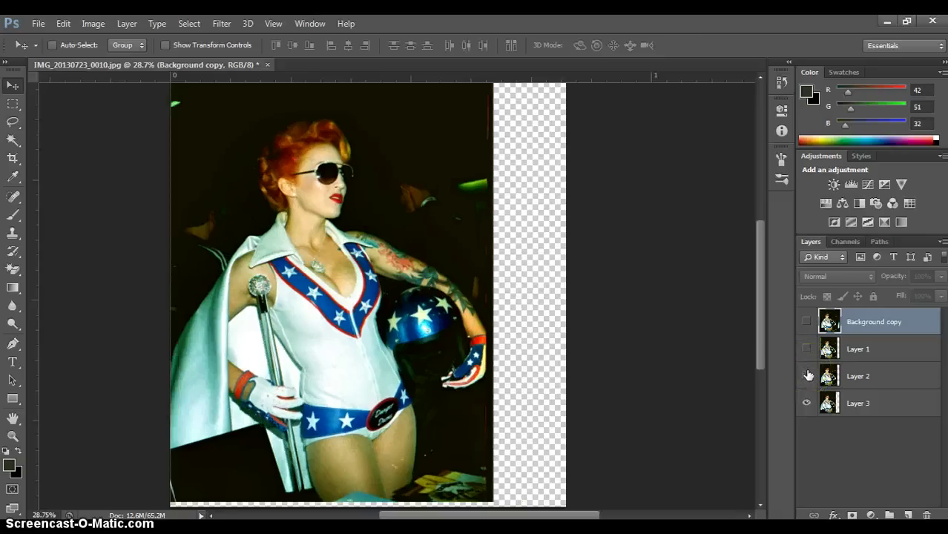
left_click(807, 373)
left_click(806, 373)
left_click_drag(809, 376, 811, 328)
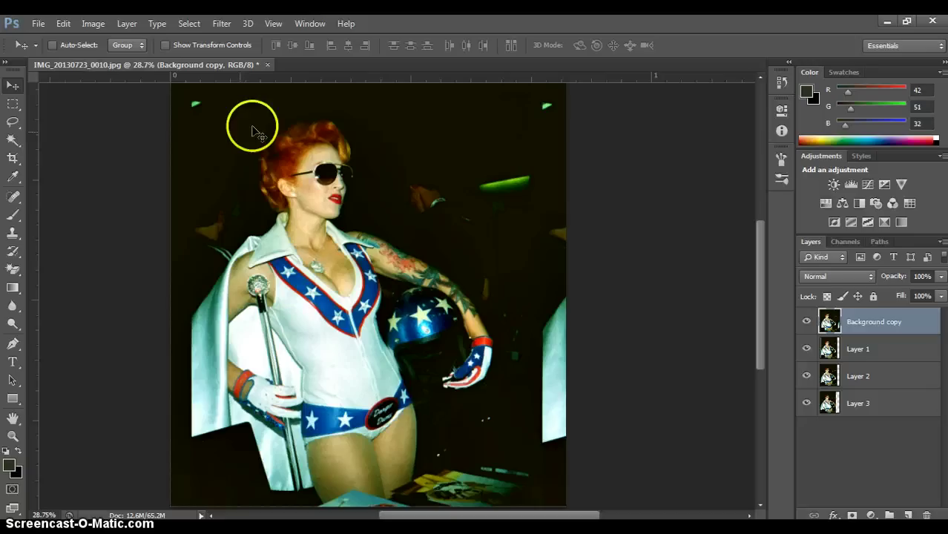
- Show the Timeline, create a frame animation, and give the frame a 0.12-second delay
left_click(311, 25)
left_click(323, 411)
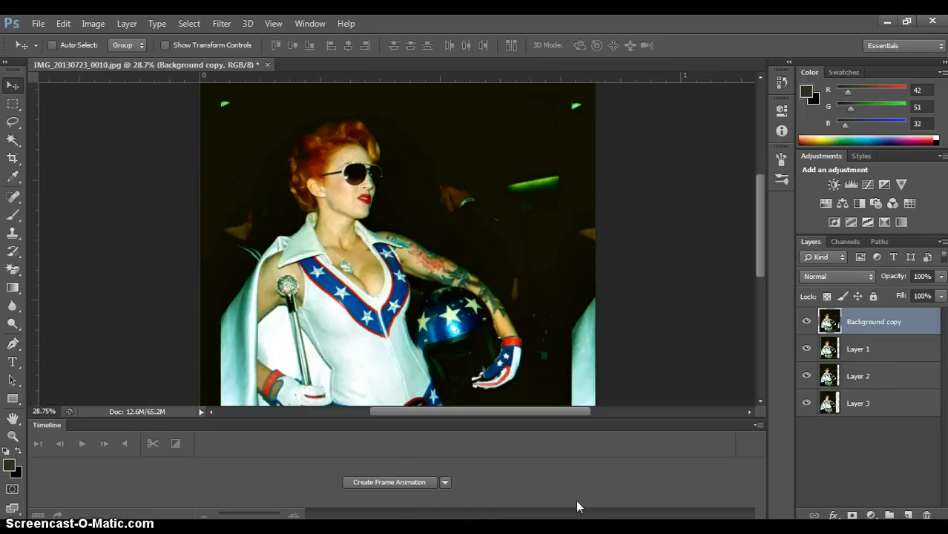
left_click(393, 482)
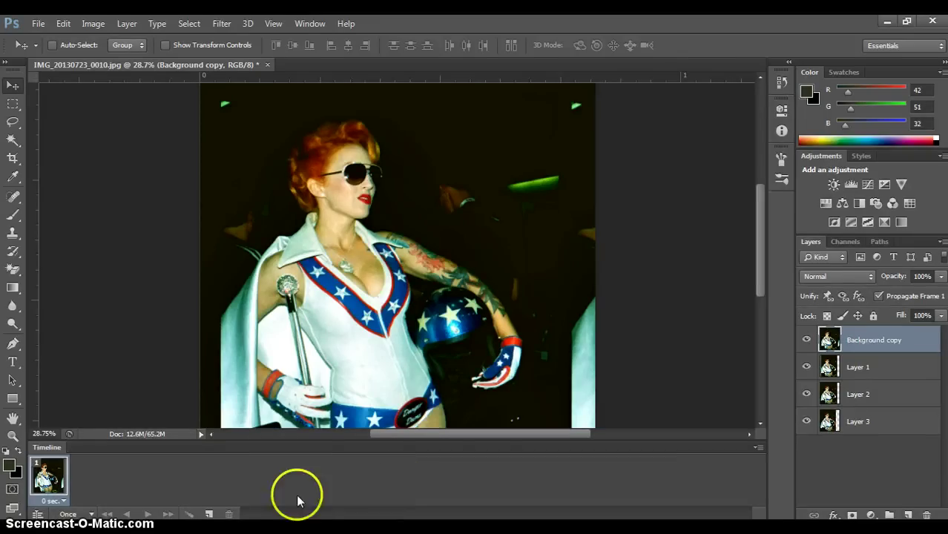
left_click(46, 503)
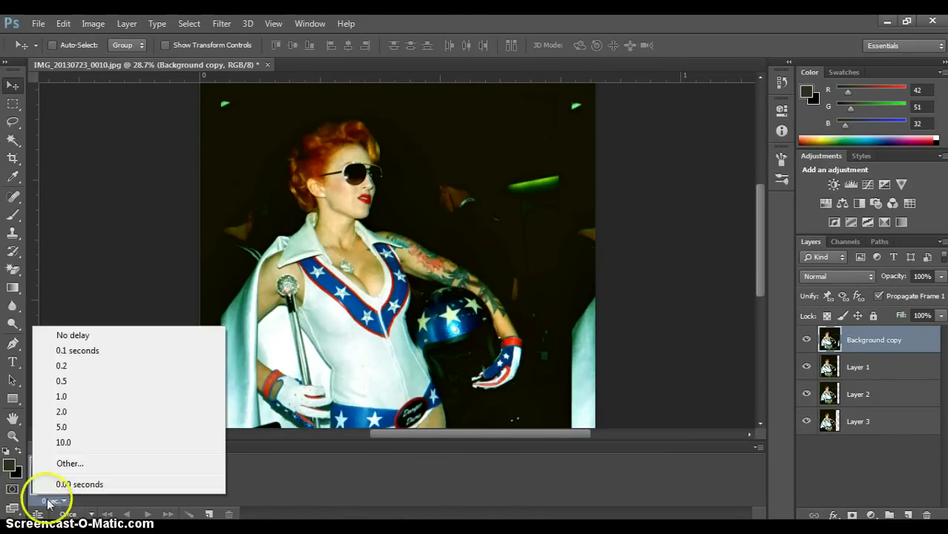
left_click(69, 461)
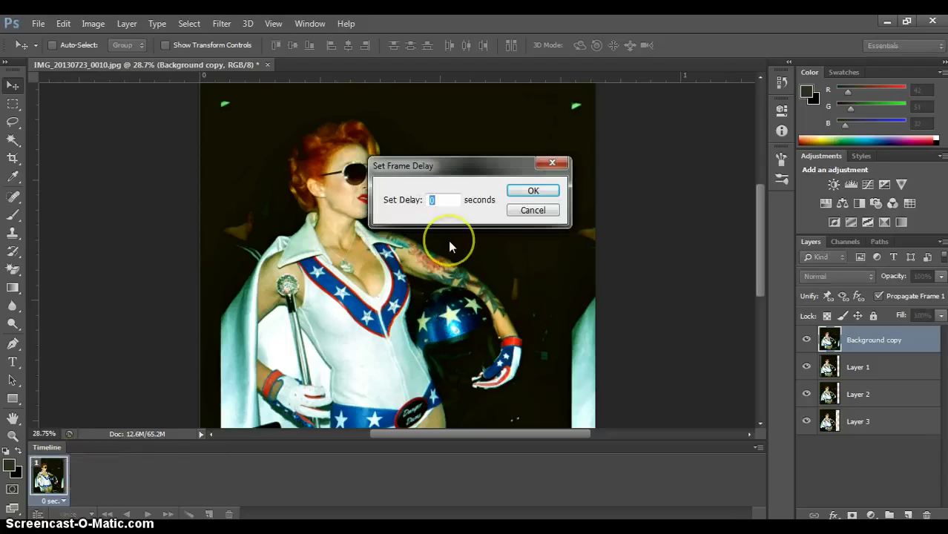
type(".12")
left_click(533, 191)
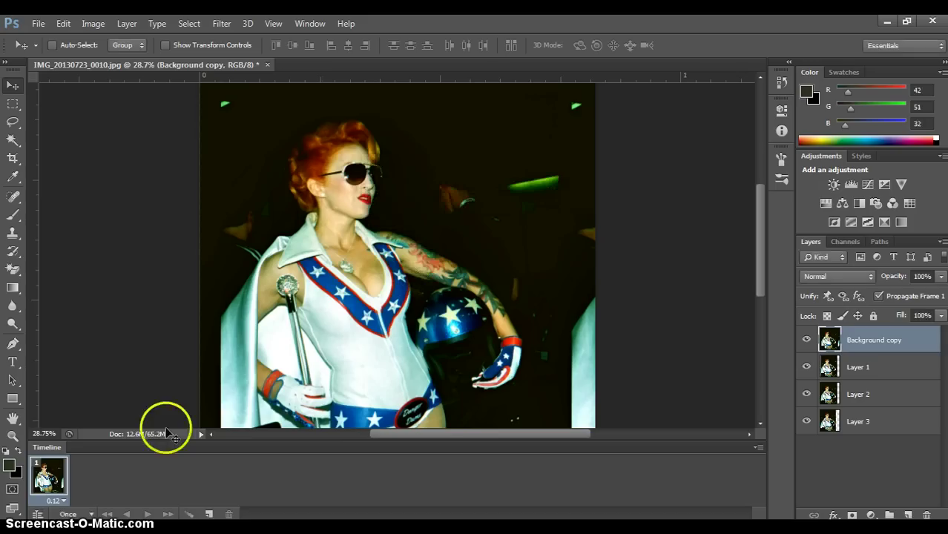
- Duplicate the frame repeatedly until the timeline holds six frames
left_click(211, 514)
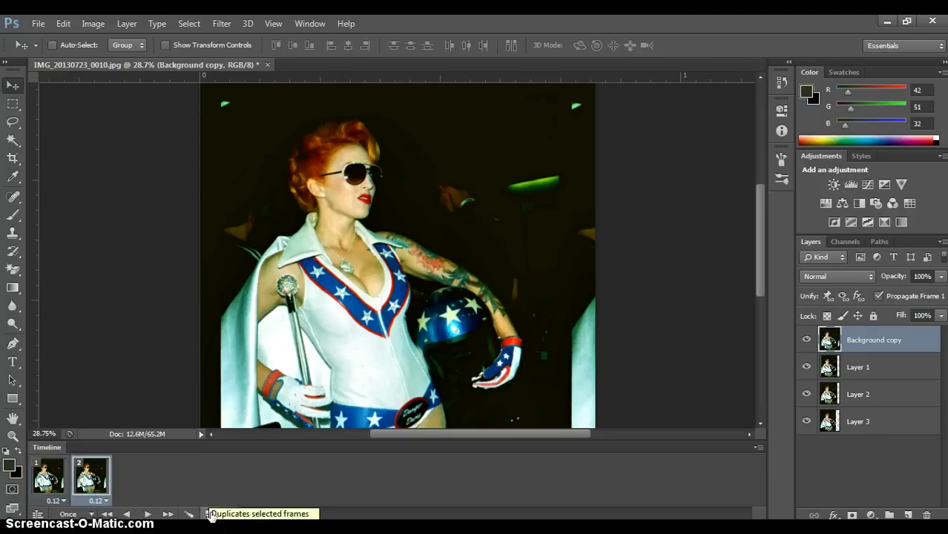
left_click(211, 514)
left_click(211, 514)
left_click(210, 514)
left_click(210, 514)
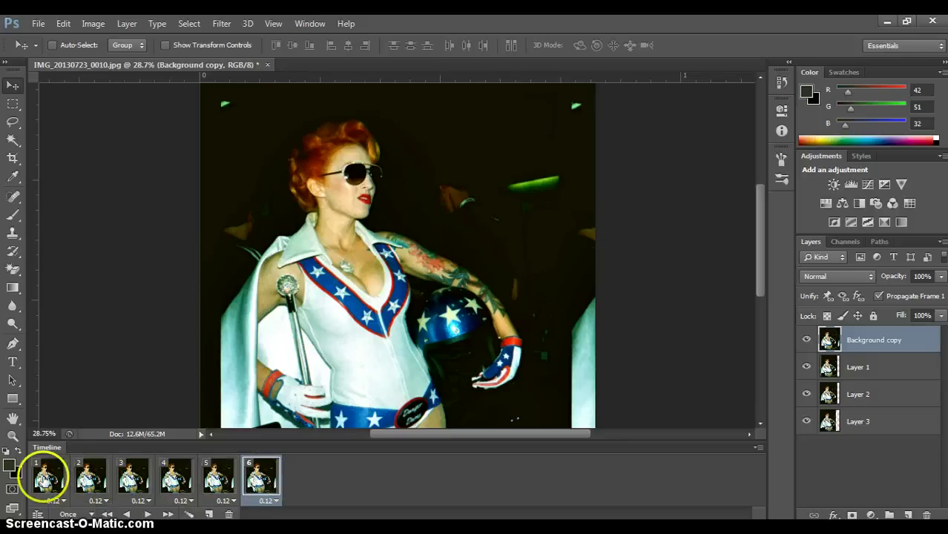
- Make frames 1–3 show only Background copy, Layer 1 and Layer 2 respectively
left_click(48, 476)
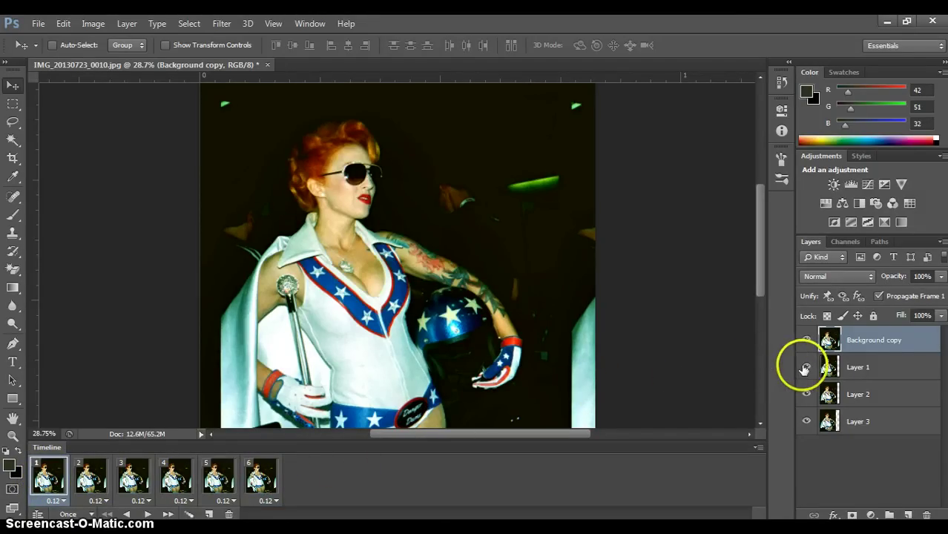
left_click_drag(806, 368, 806, 420)
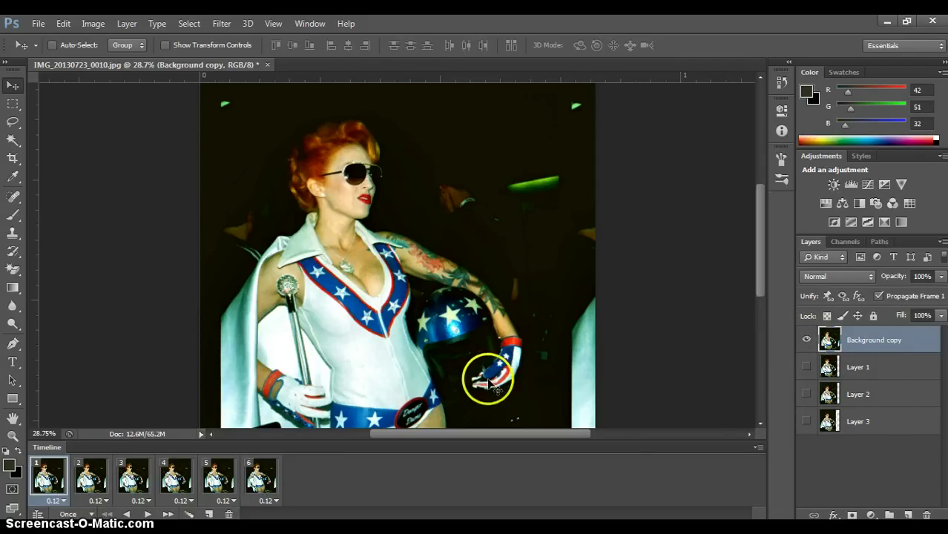
left_click(90, 479)
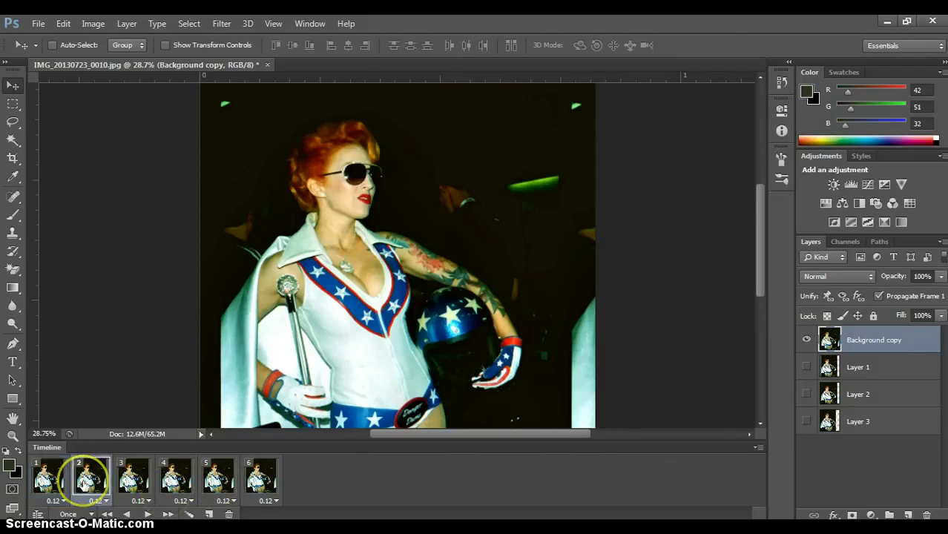
left_click(807, 342)
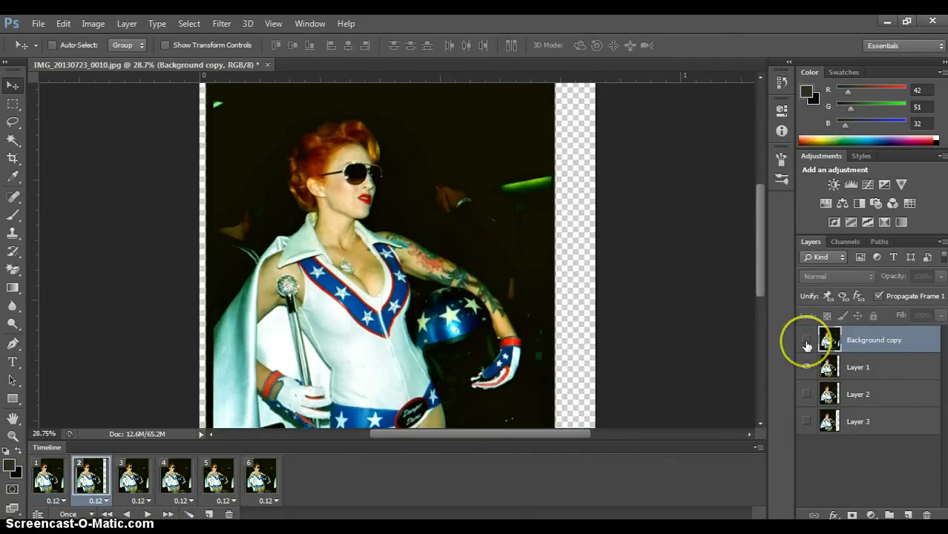
left_click(135, 479)
left_click(805, 394)
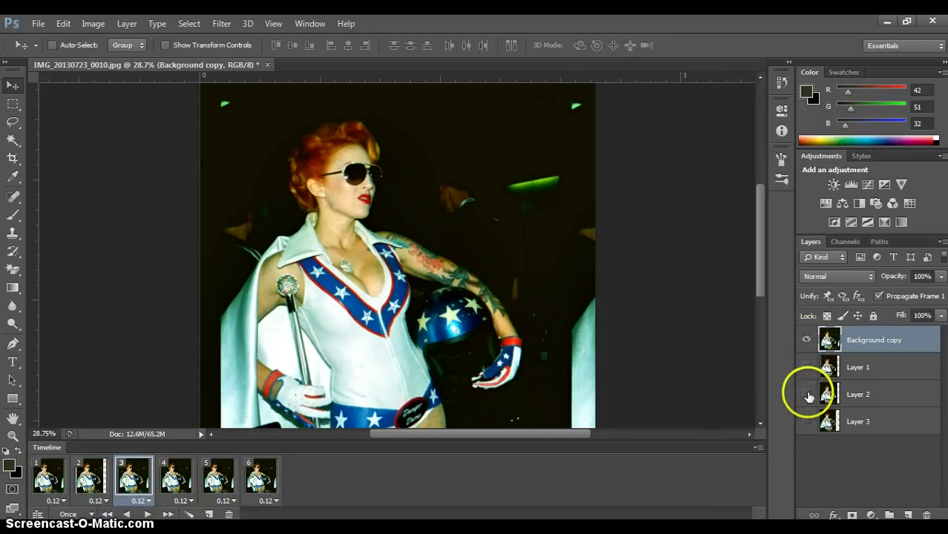
left_click(808, 341)
- Make frames 4–6 show only Layer 3, Layer 2 and Layer 1 respectively
left_click(175, 481)
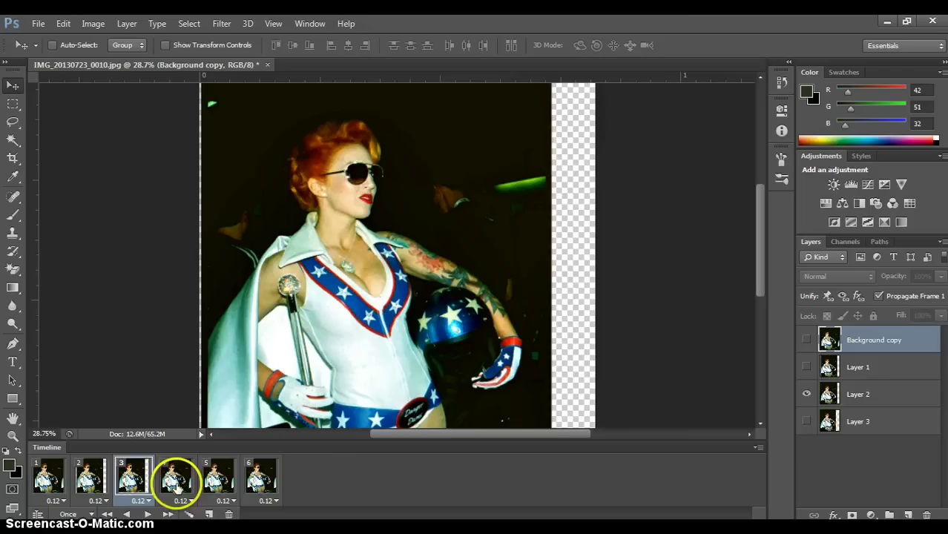
left_click(807, 421)
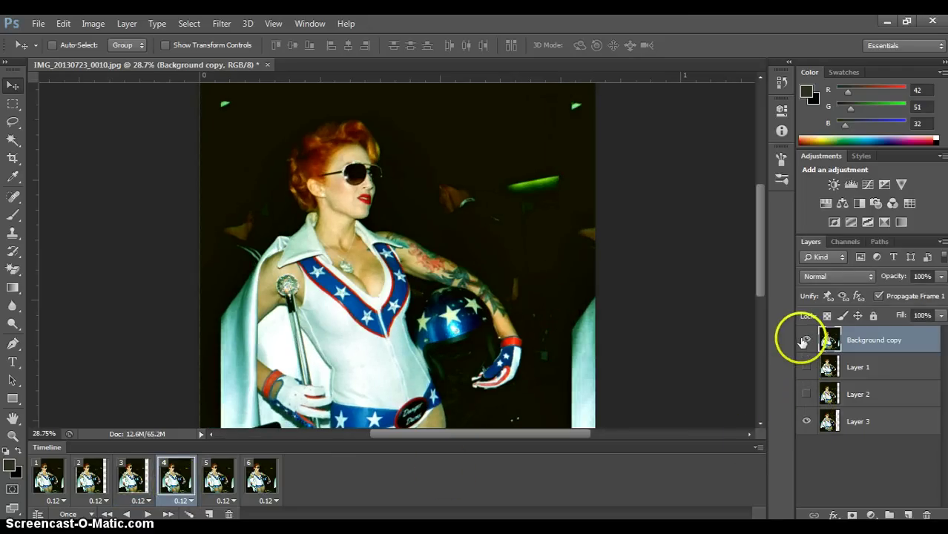
left_click(806, 340)
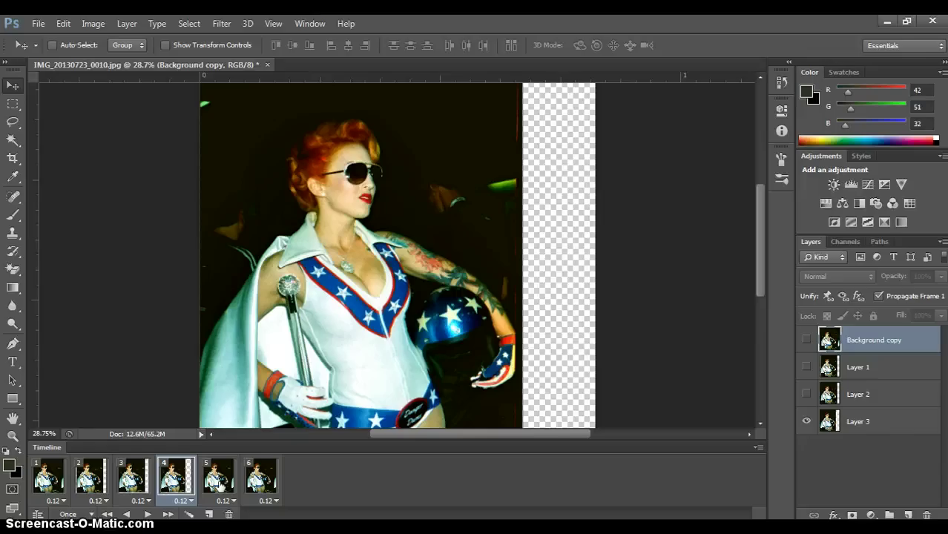
left_click(217, 481)
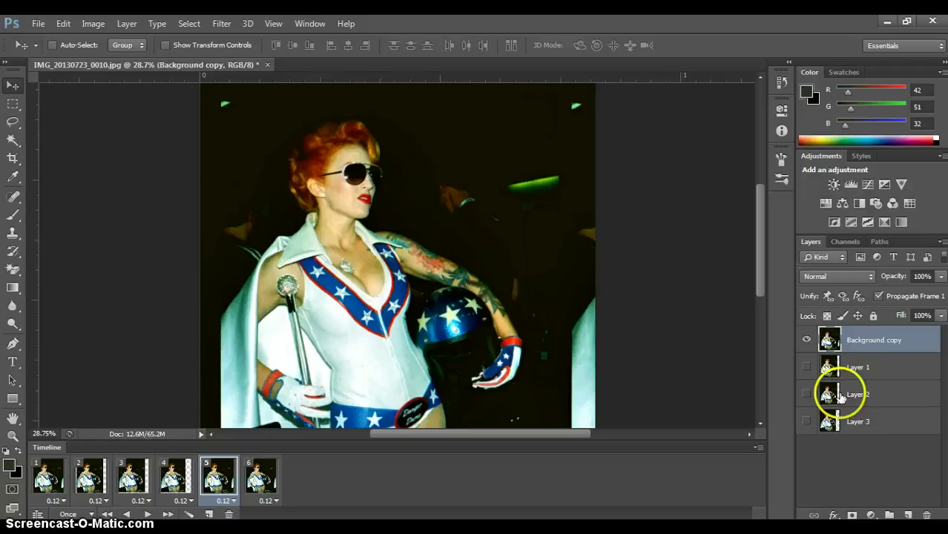
left_click(807, 395)
left_click(805, 339)
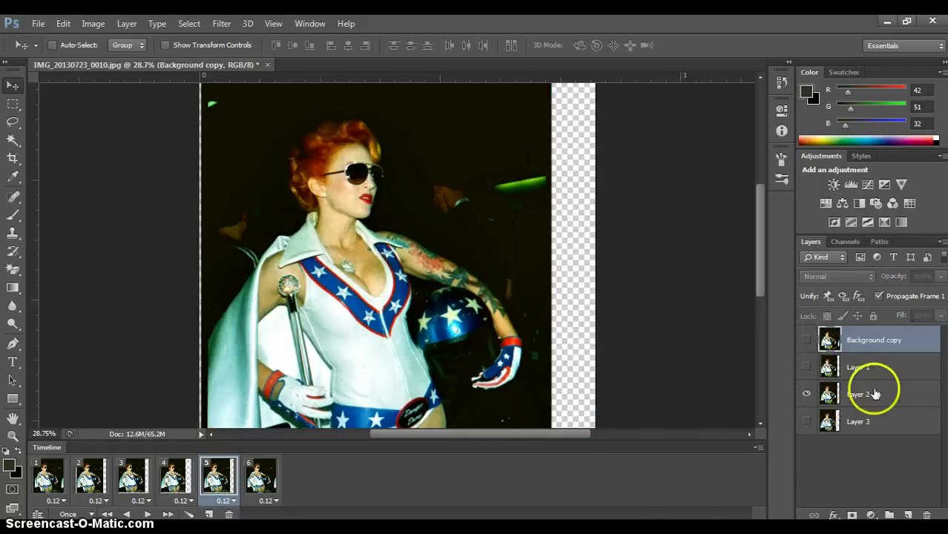
left_click(259, 472)
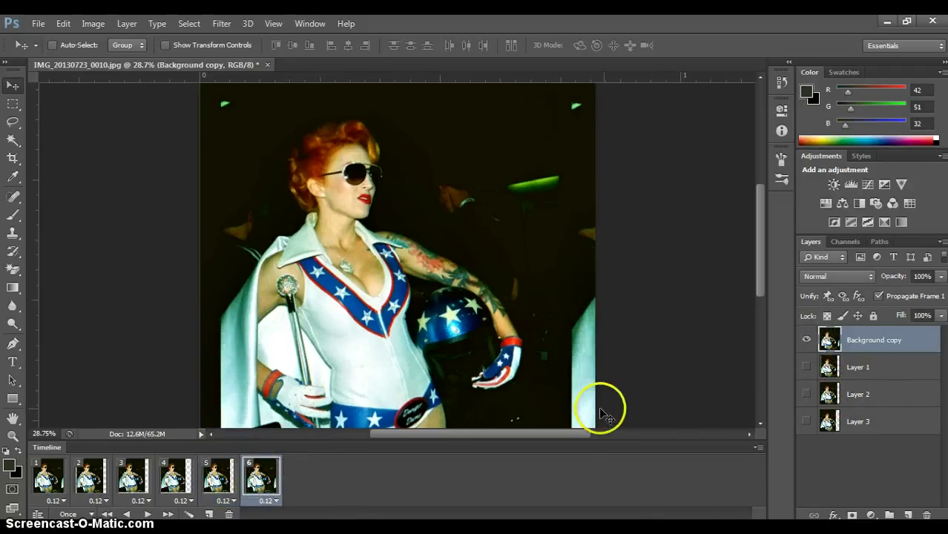
left_click(807, 366)
left_click(807, 341)
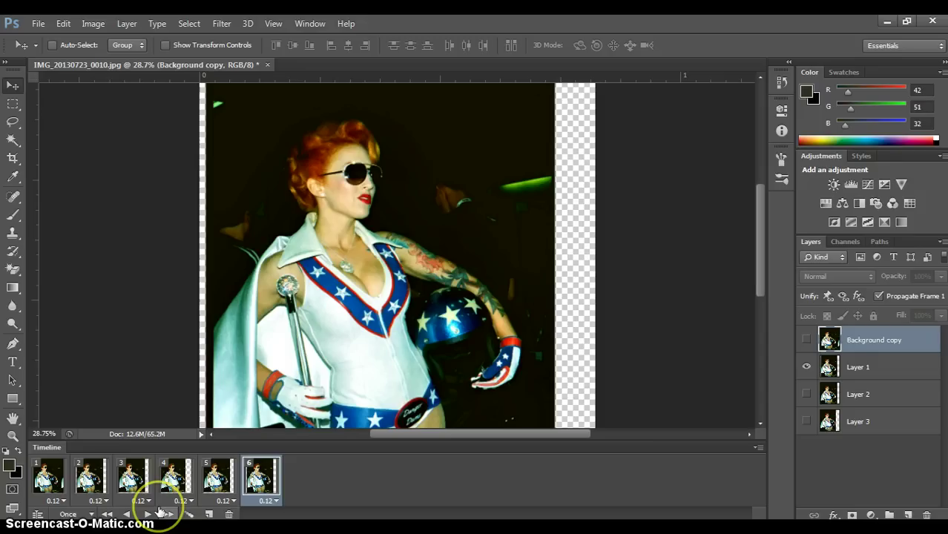
- Set the animation to loop Forever, play a preview, and start the Crop tool
left_click(92, 517)
left_click(84, 475)
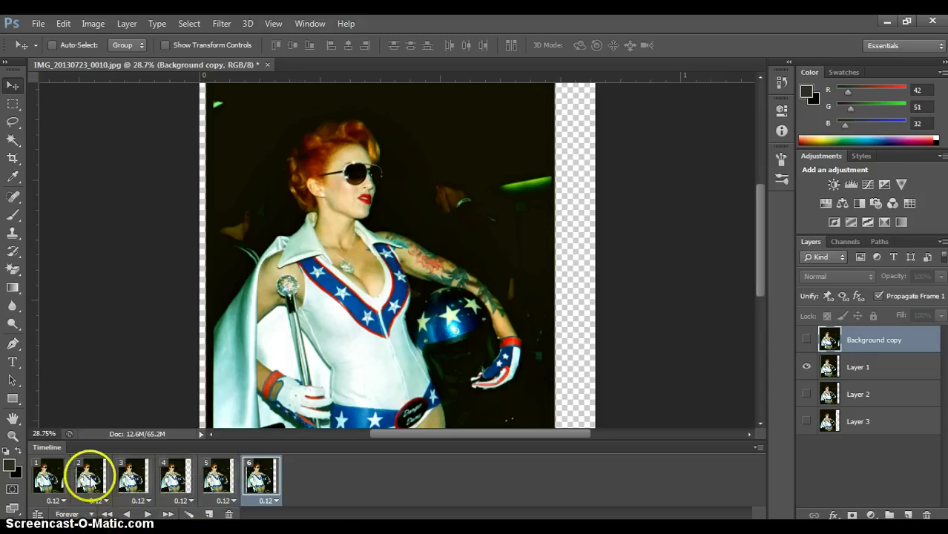
scroll(311, 380, "down", 2)
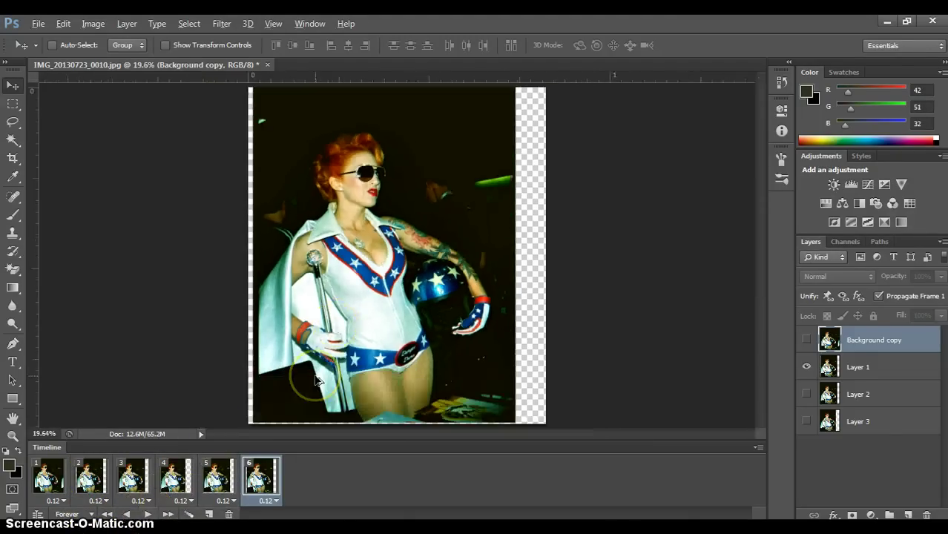
scroll(315, 380, "up", 1)
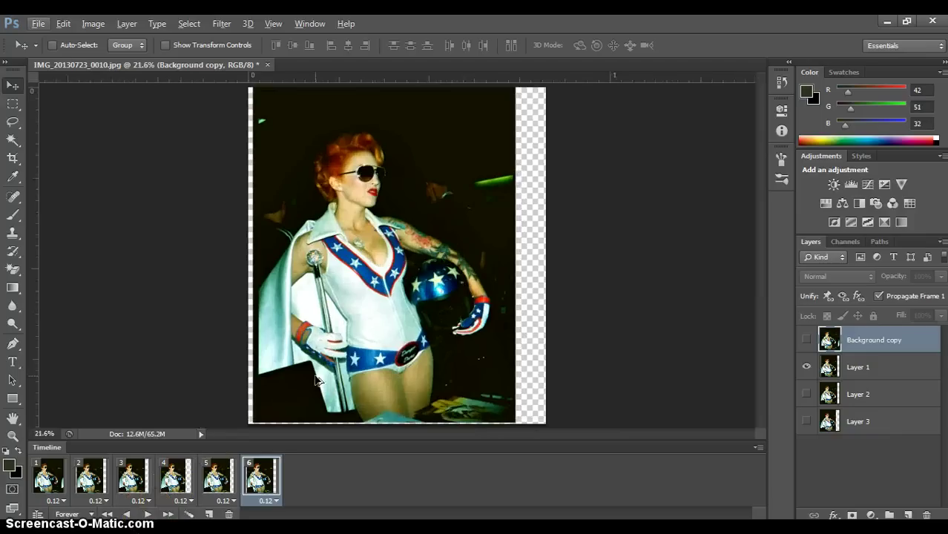
left_click(148, 514)
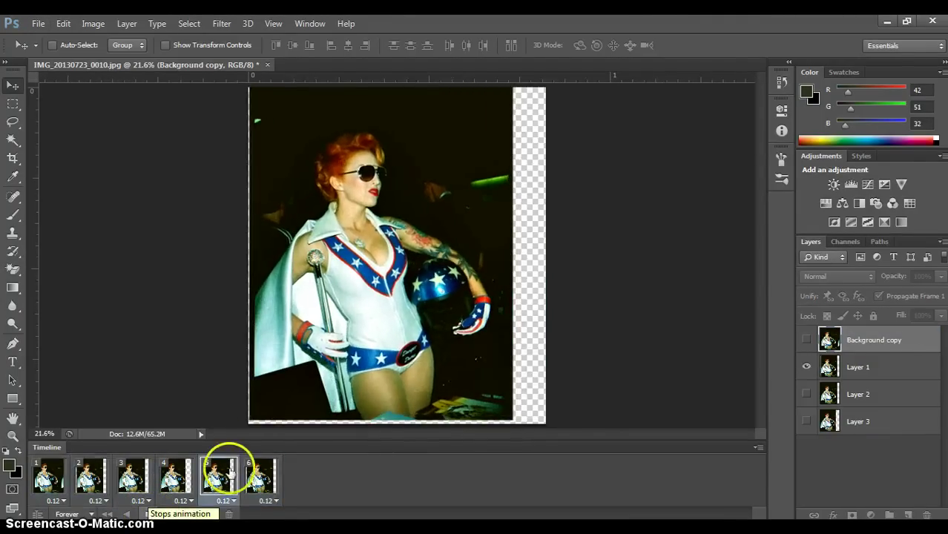
left_click(13, 158)
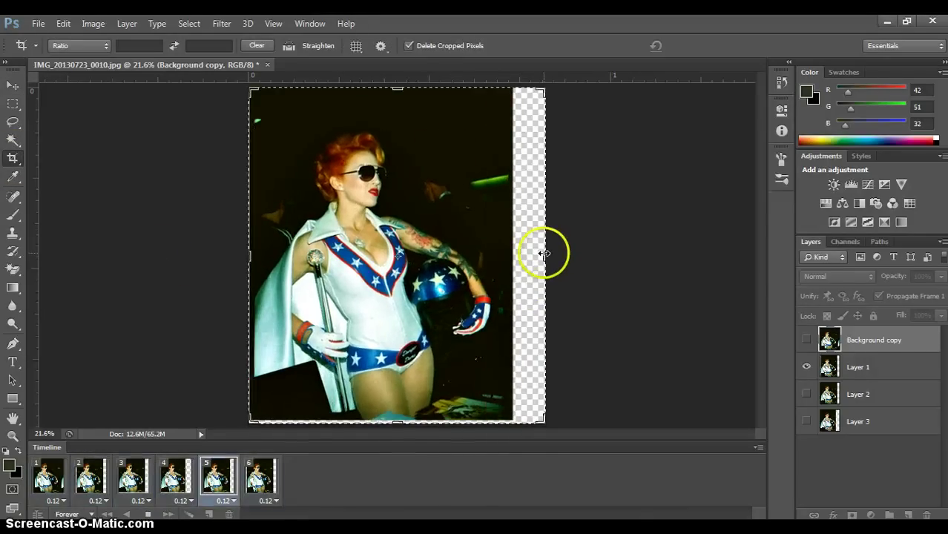
- Crop the transparent strips off the left, right and bottom edges of all frames
left_click_drag(542, 254, 525, 256)
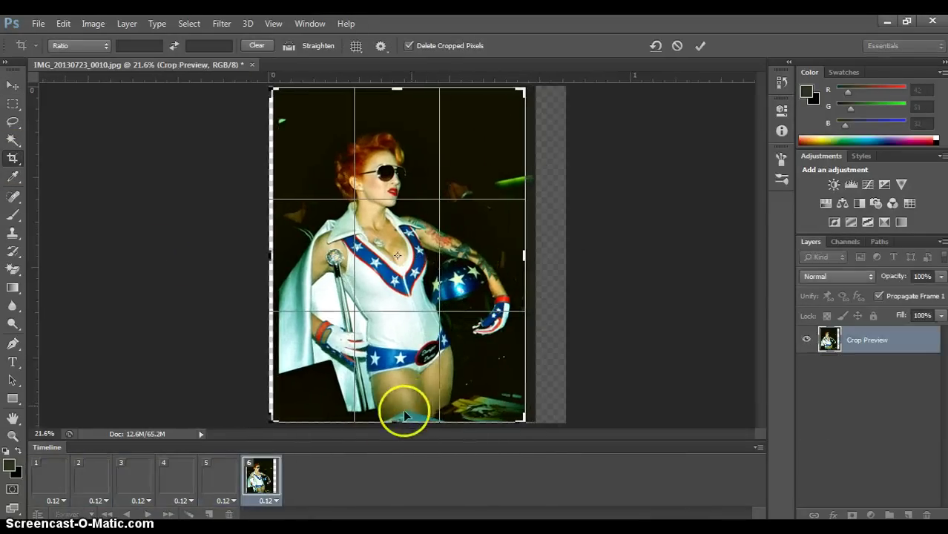
left_click_drag(394, 423, 394, 417)
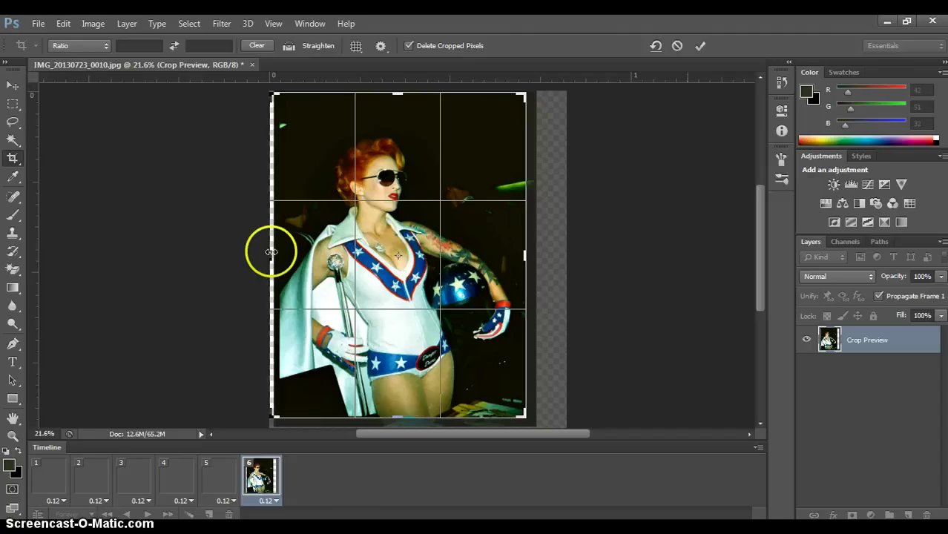
left_click_drag(272, 253, 290, 259)
right_click(296, 261)
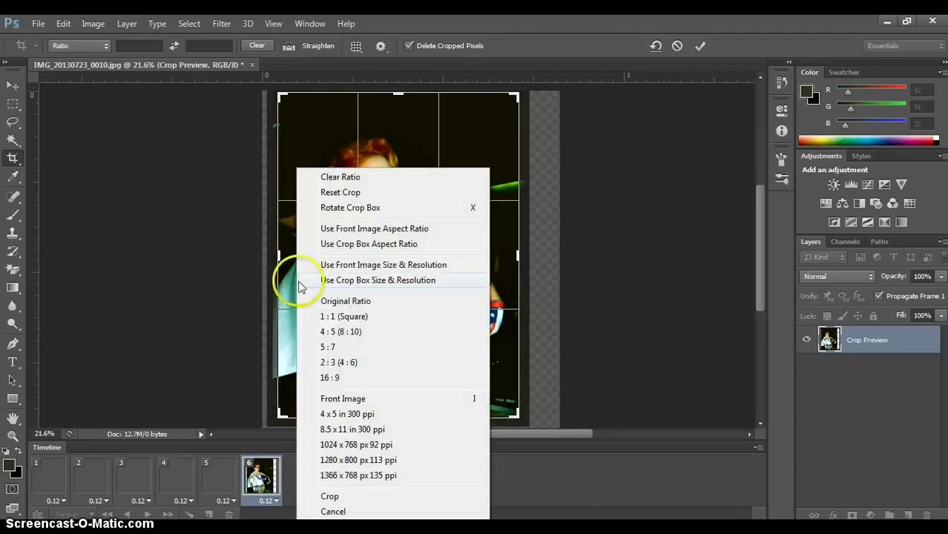
left_click(343, 500)
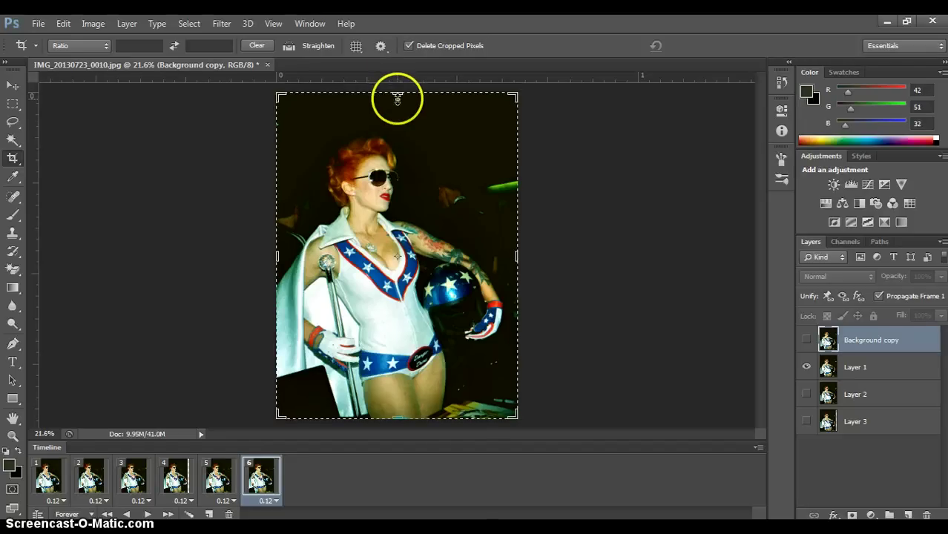
- Trim a little off the top of the crop and play the animation to check it
left_click_drag(400, 95, 400, 105)
right_click(408, 148)
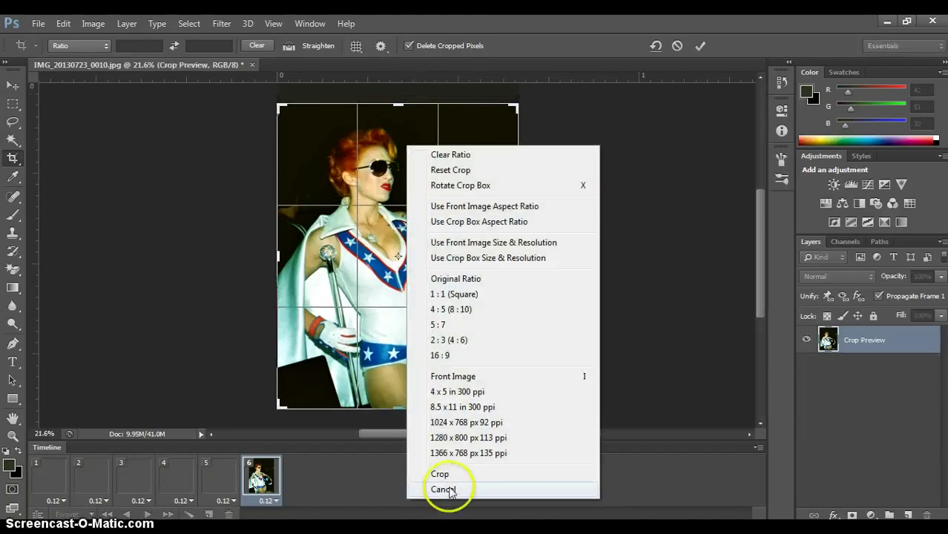
left_click(447, 476)
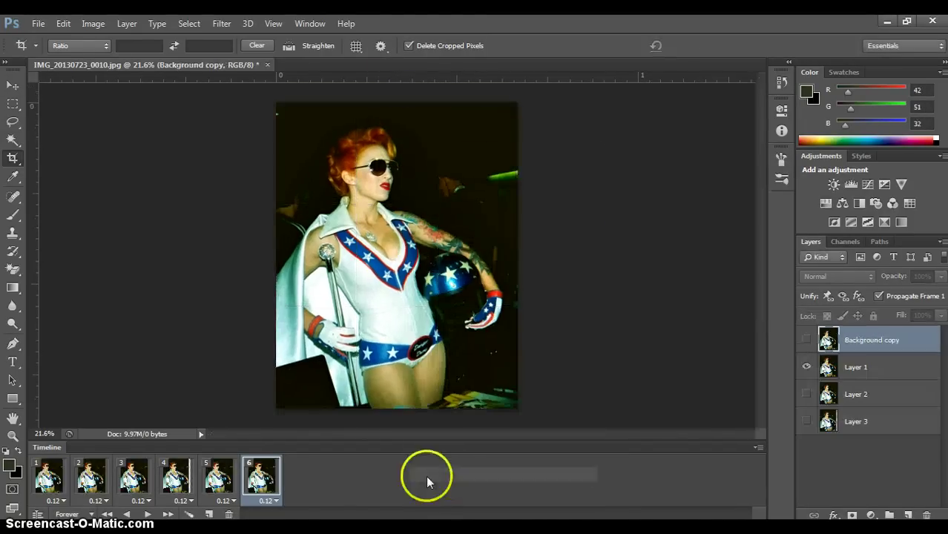
left_click(148, 514)
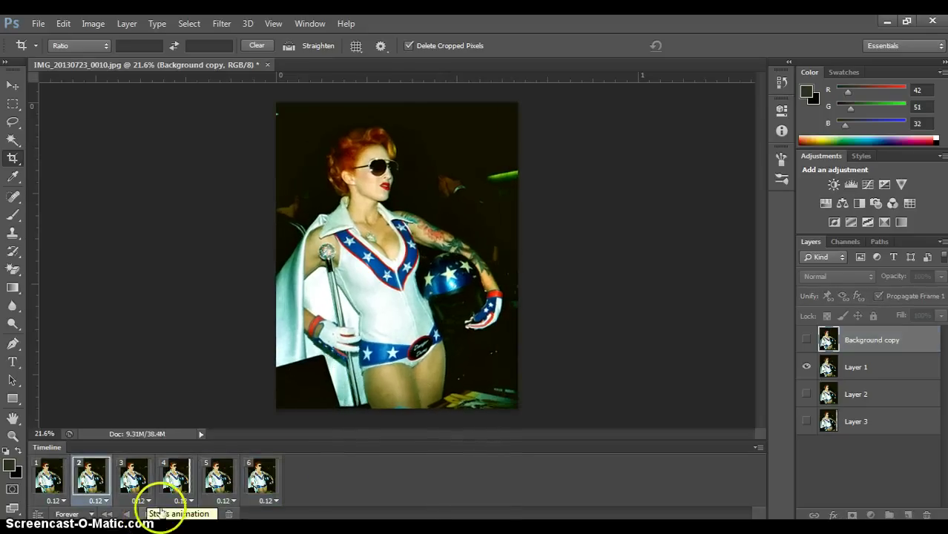
- Nudge the crop's right side slightly inward and preview the wiggle playback
left_click(462, 335)
left_click_drag(519, 258, 508, 258)
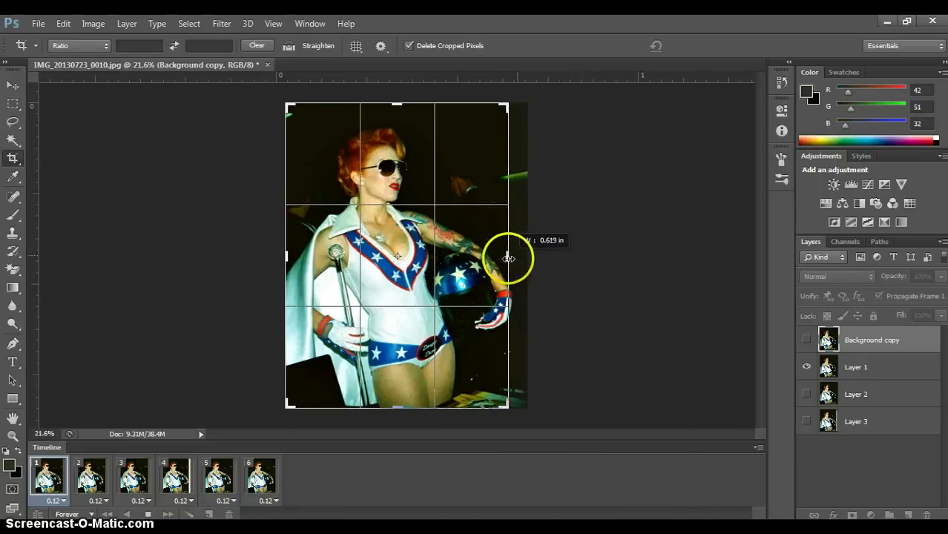
right_click(492, 254)
left_click(525, 496)
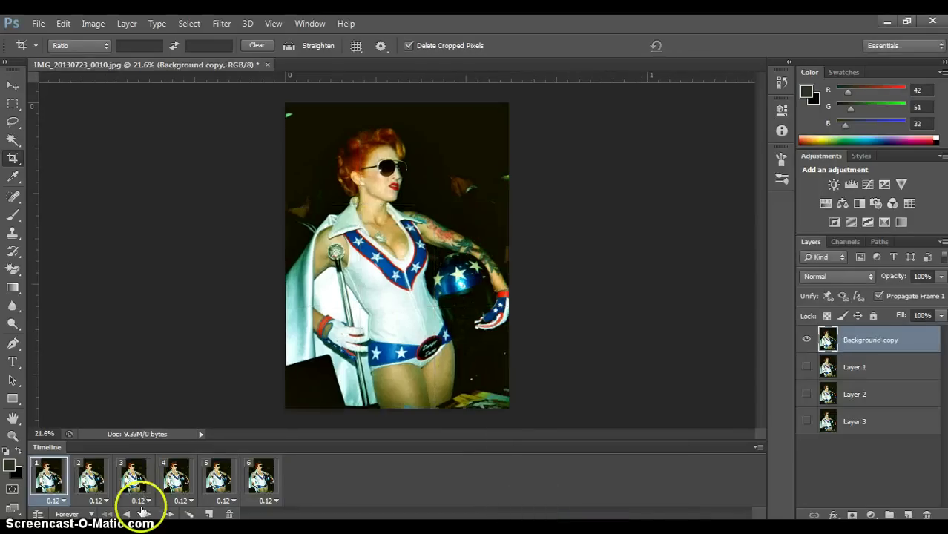
left_click(147, 513)
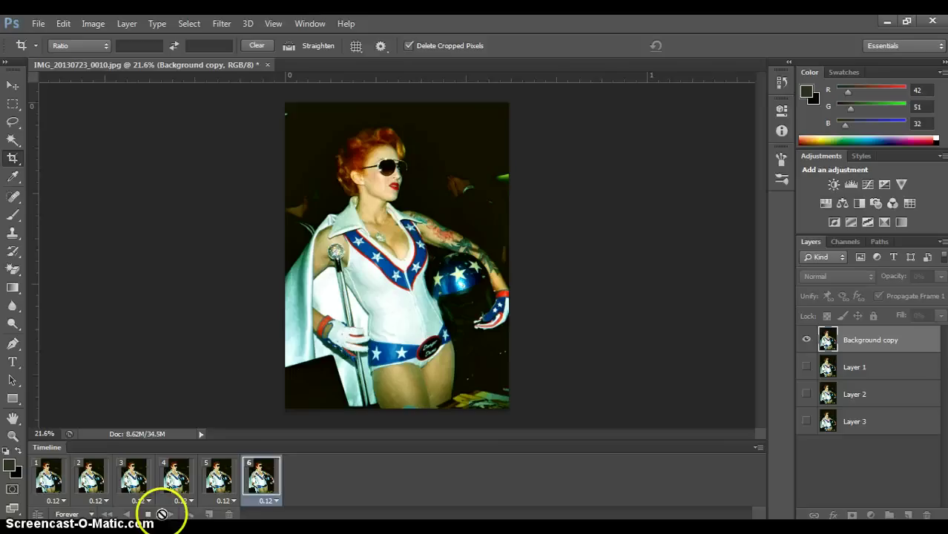
left_click(148, 513)
- Narrow the crop slightly more from the right, commit it, and replay the animation
left_click_drag(508, 262, 507, 251)
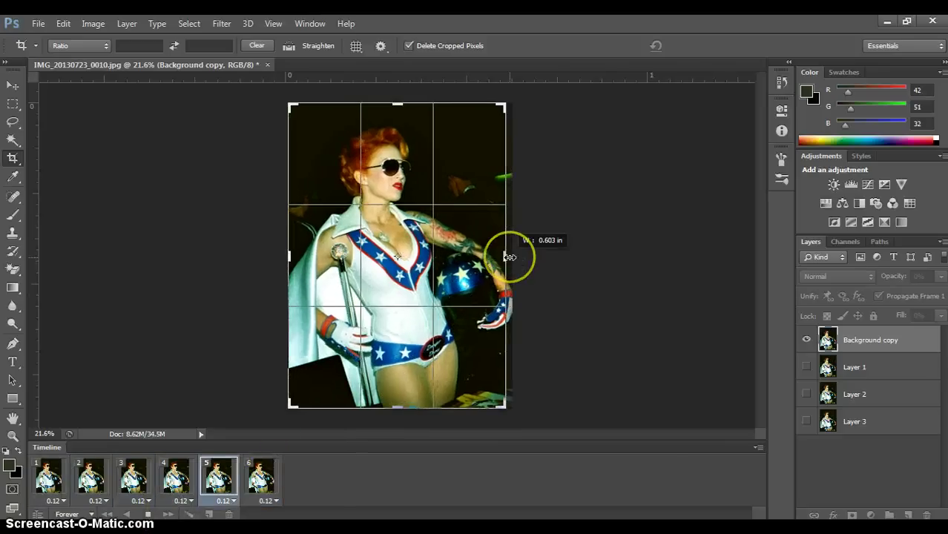
right_click(481, 250)
left_click(514, 495)
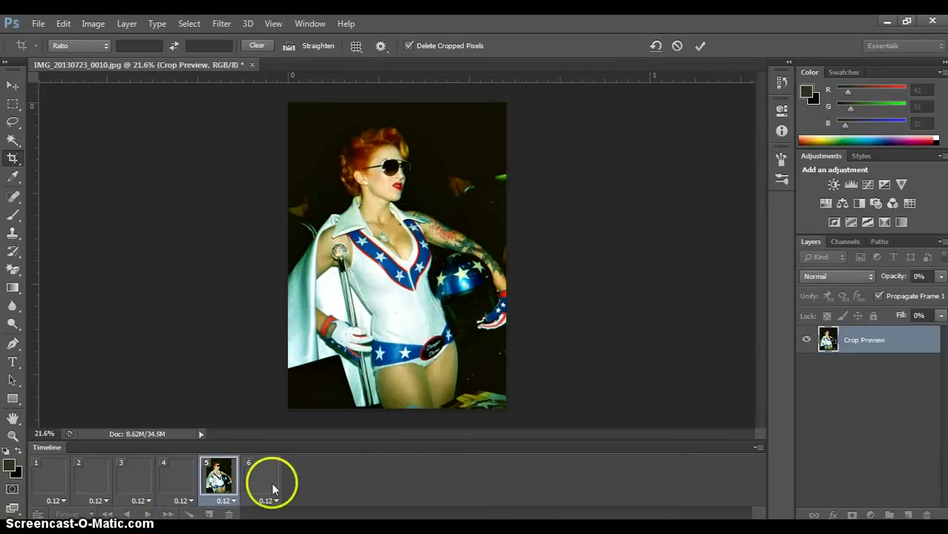
left_click(149, 514)
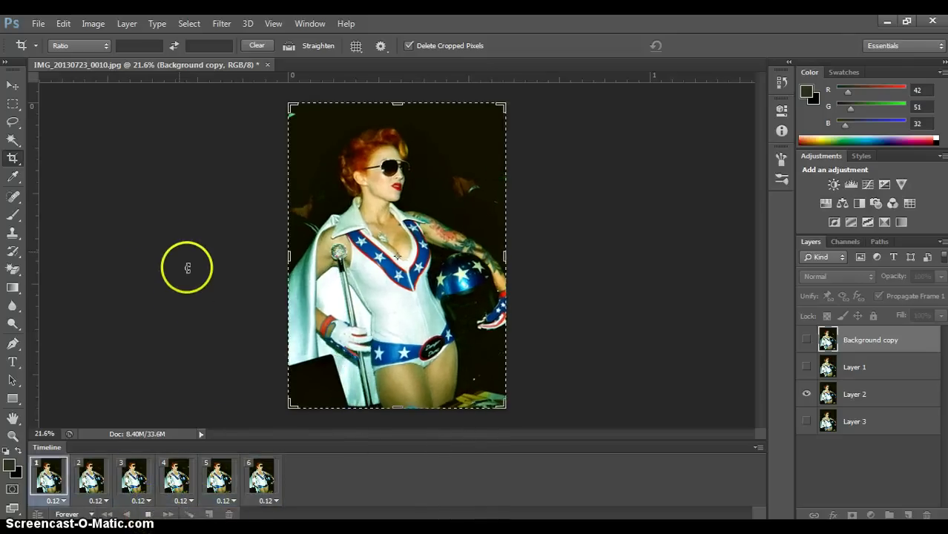
- Stop playback and cancel the pending crop preview that blocks saving
left_click(163, 212)
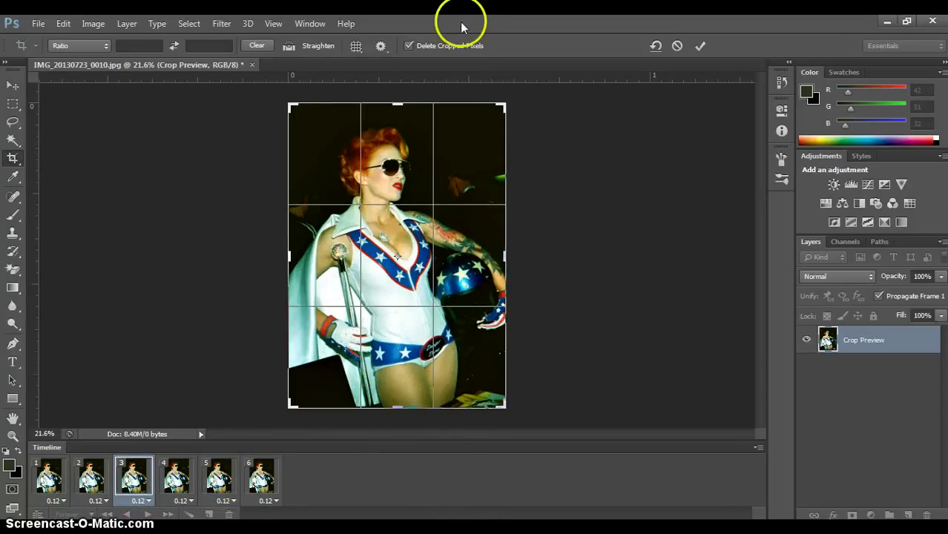
left_click(37, 23)
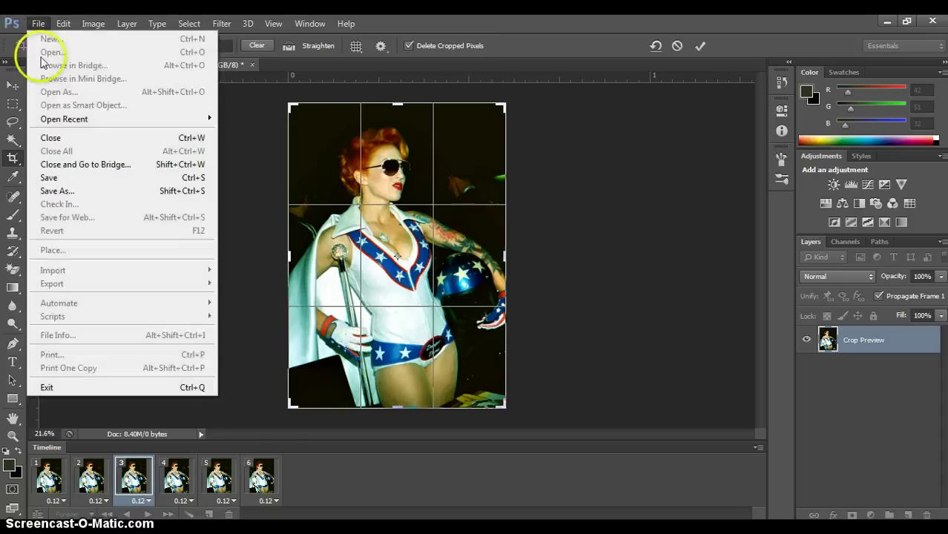
left_click(52, 177)
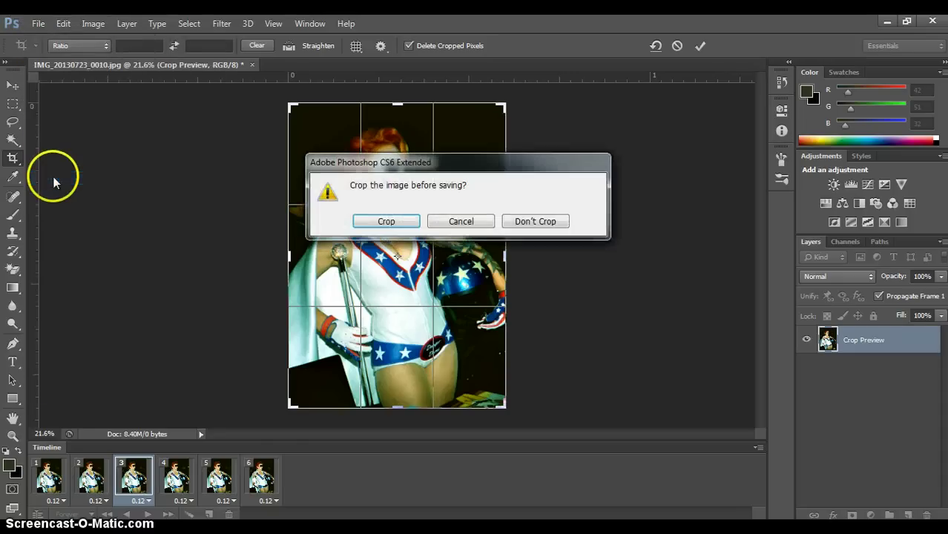
left_click(460, 221)
right_click(372, 184)
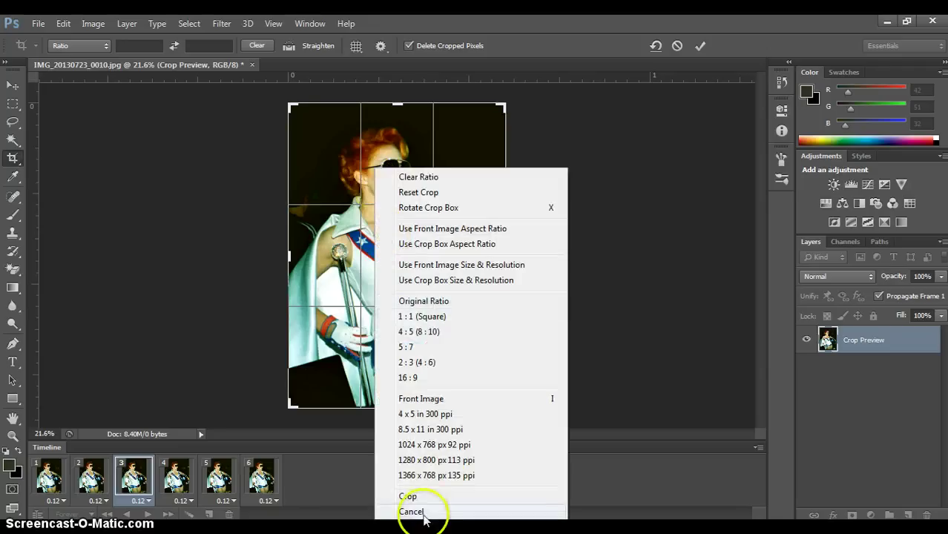
left_click(411, 511)
- Save the layered animation as IMG_20130723_0010psd in Photoshop format in the Comic Con folder
left_click(38, 23)
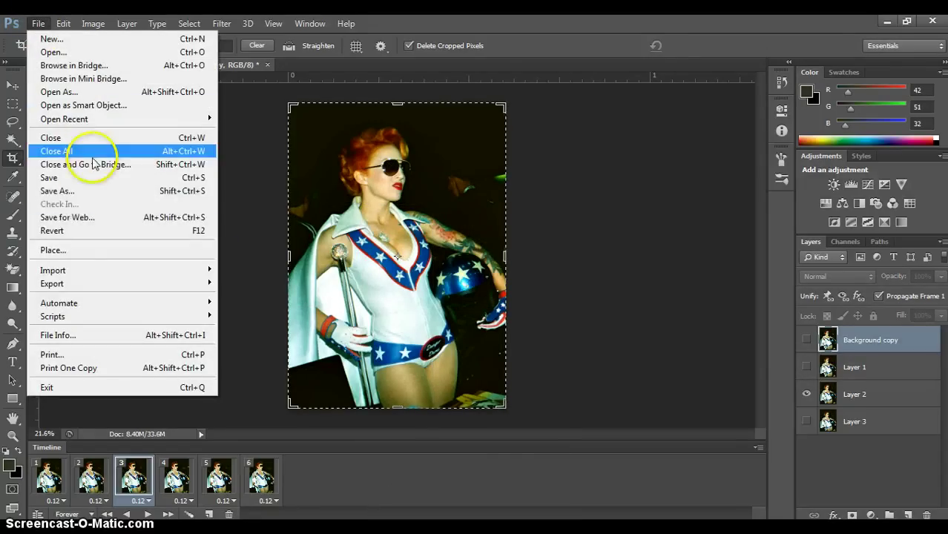
left_click(59, 189)
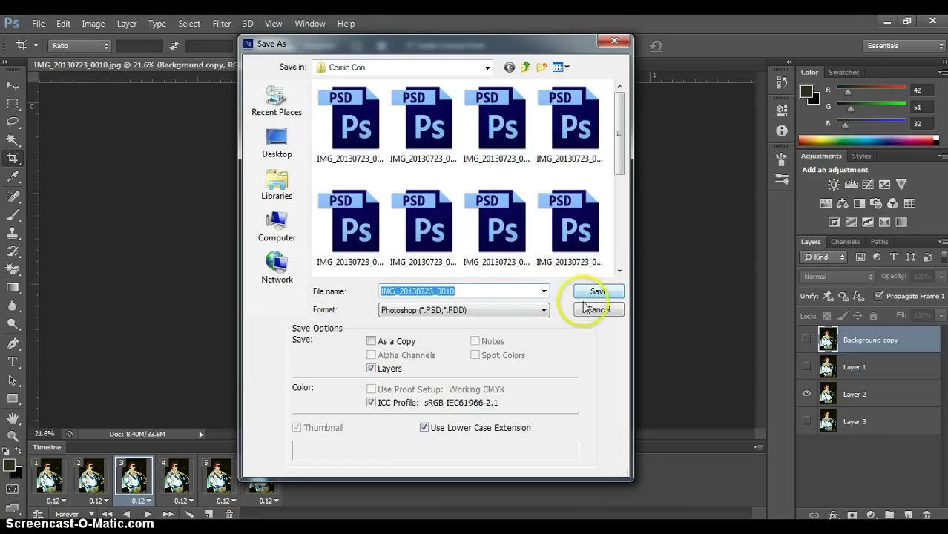
left_click(473, 293)
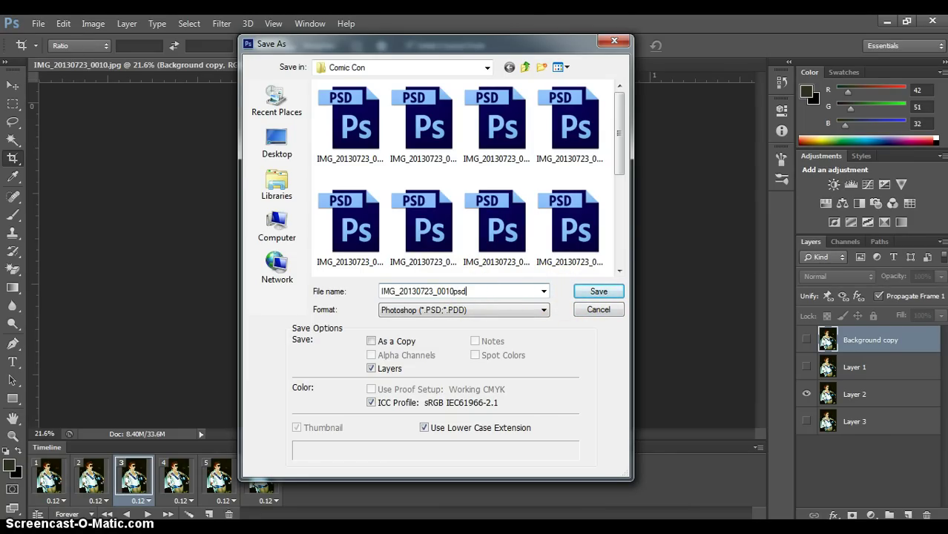
left_click(583, 291)
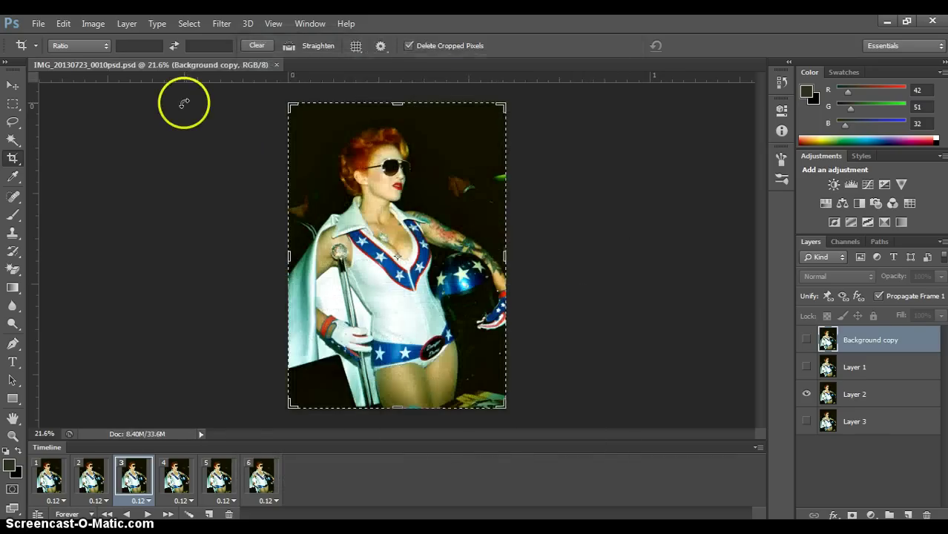
- In Save for Web as GIF, shrink the width from 1448 to 600, 550, then 525 px
left_click(38, 23)
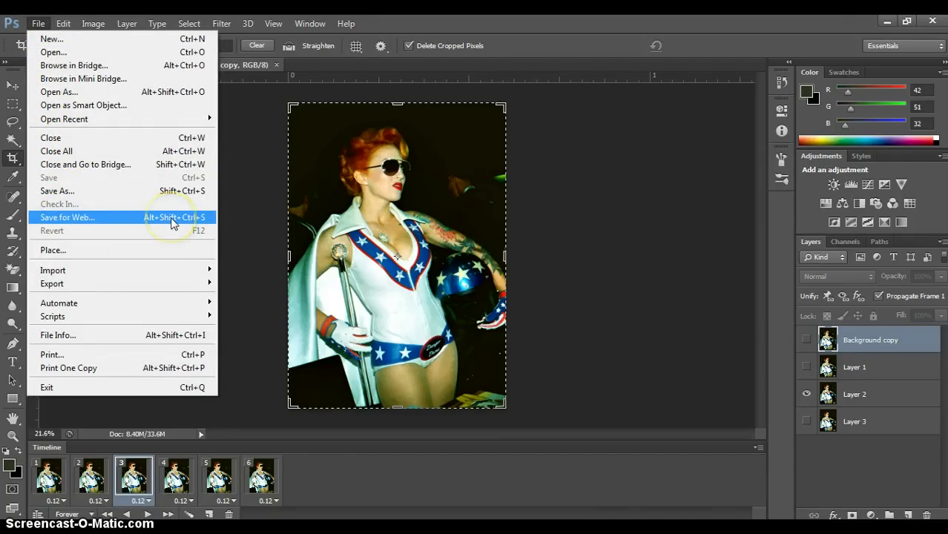
left_click(171, 220)
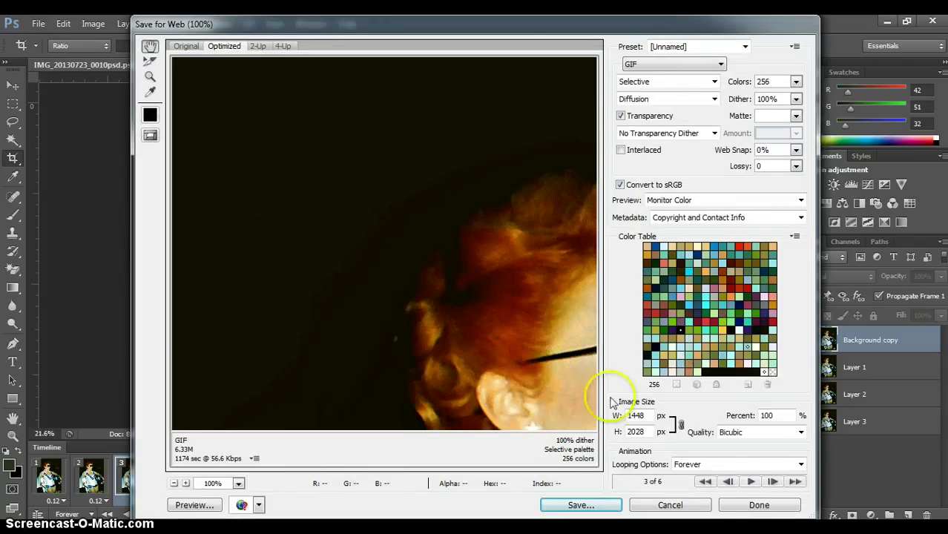
double_click(637, 415)
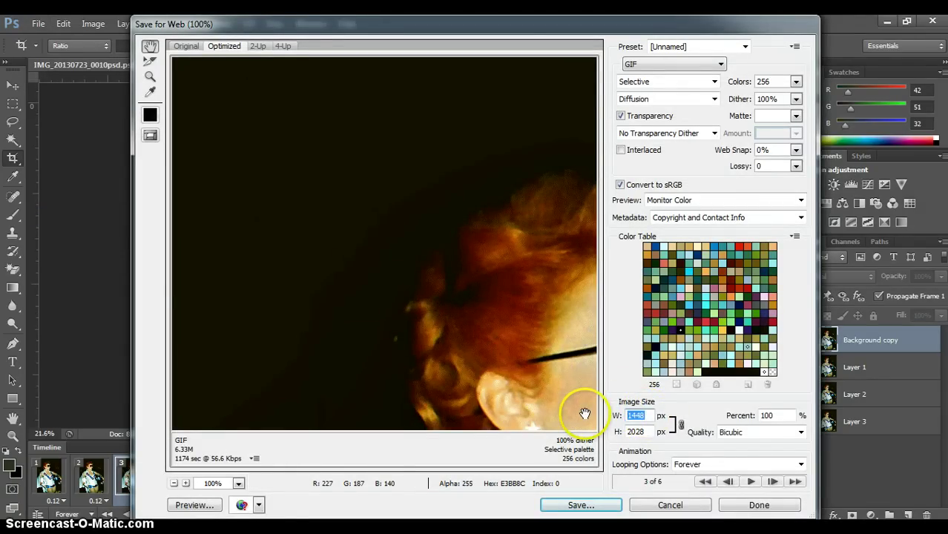
key("Tab")
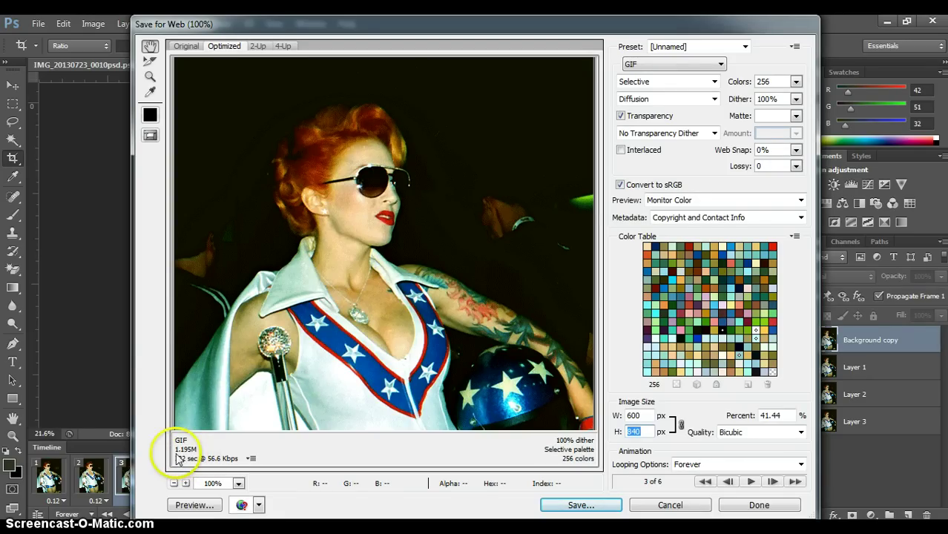
key("shift+Tab")
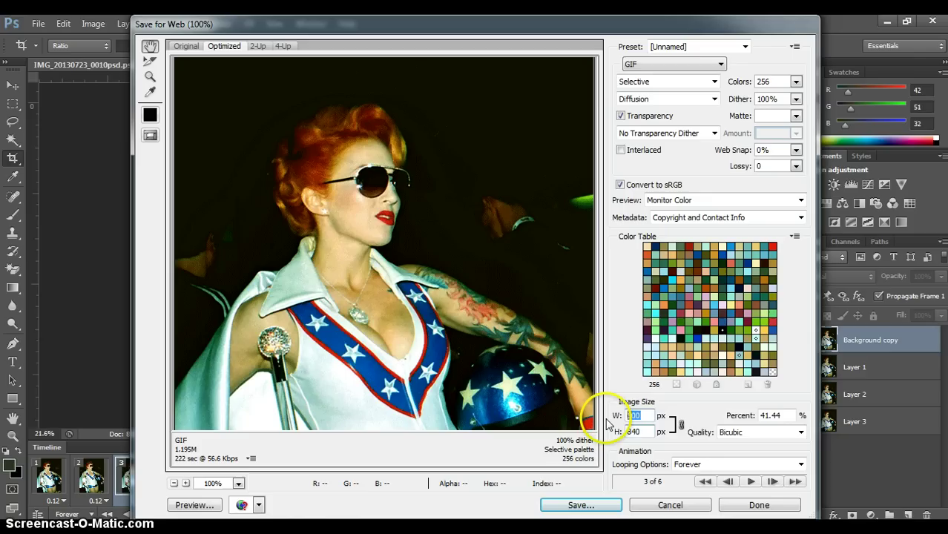
key("Tab")
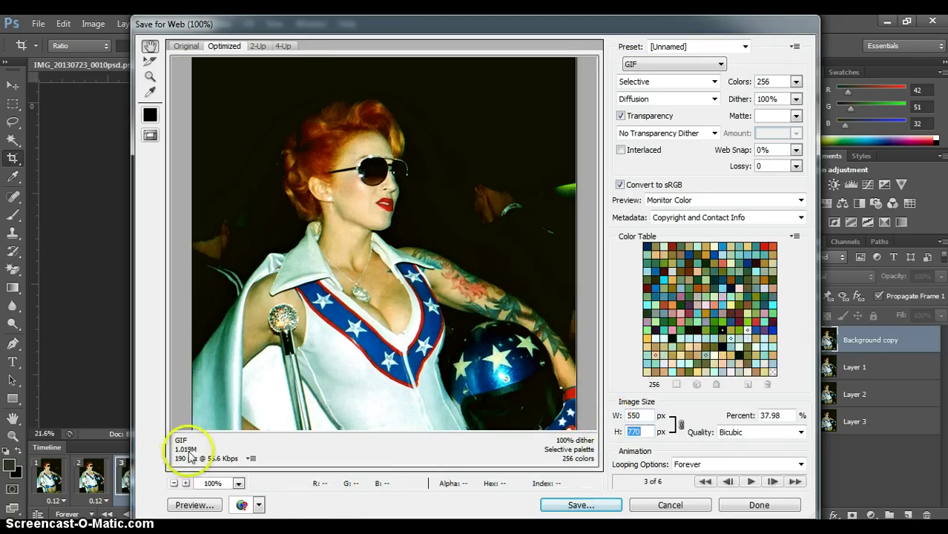
left_click(638, 416)
type("52")
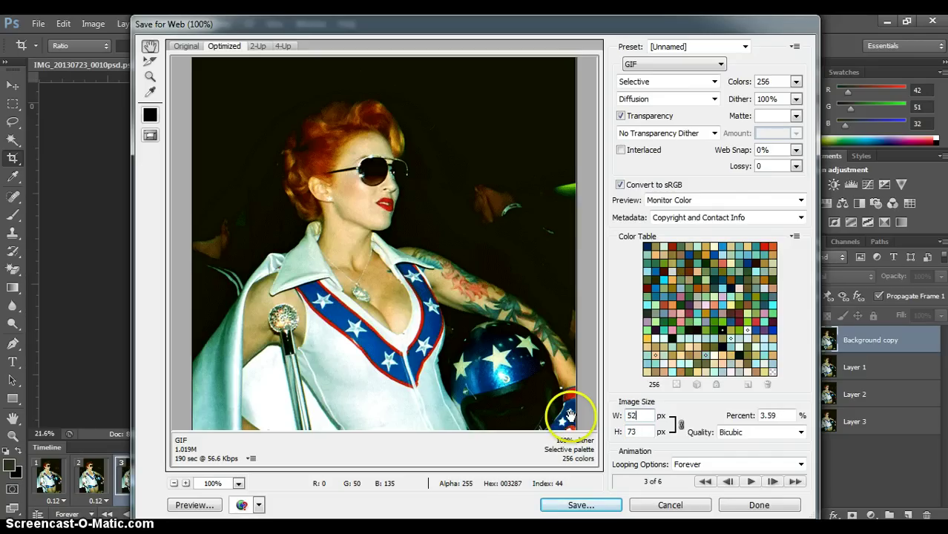
type("5")
key("Tab")
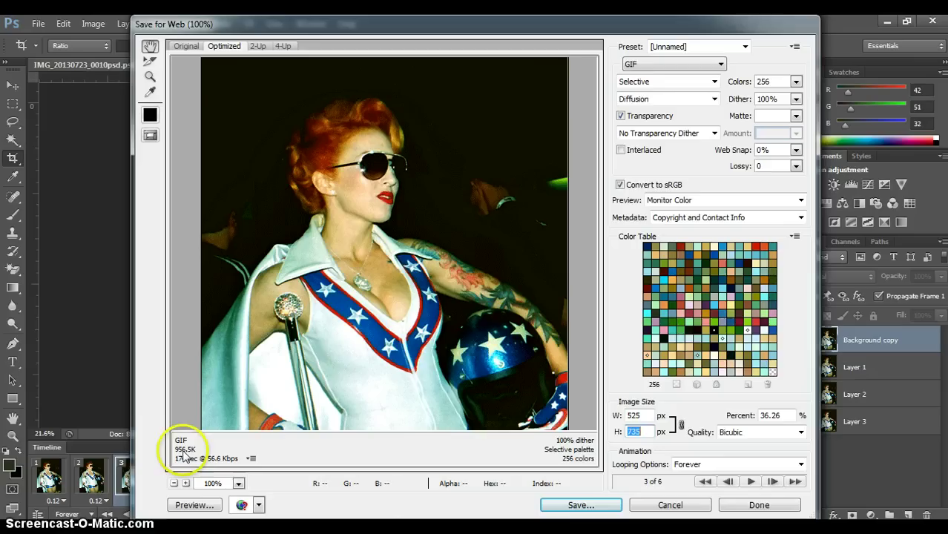
left_click(183, 454)
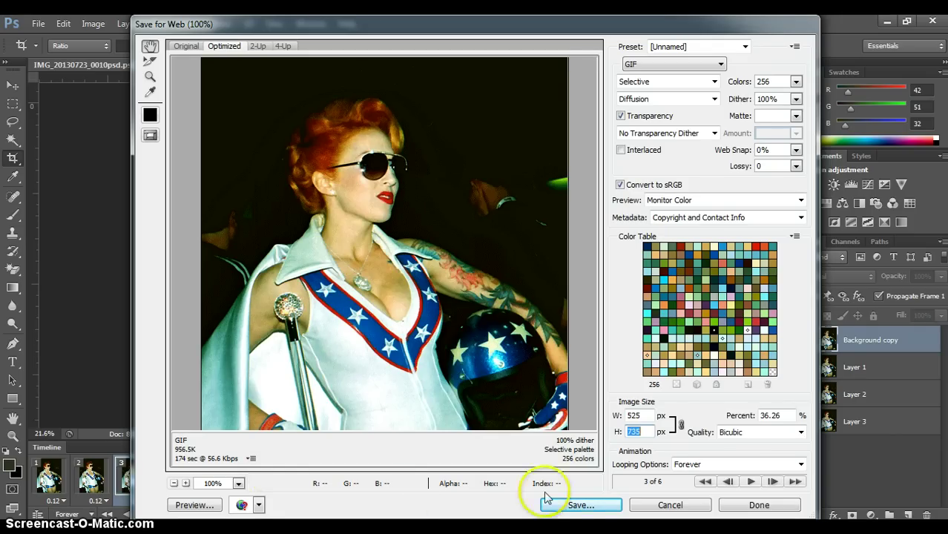
- Save the optimized GIF as IMG_20130723_0010psd in the Comic Con folder
left_click(576, 504)
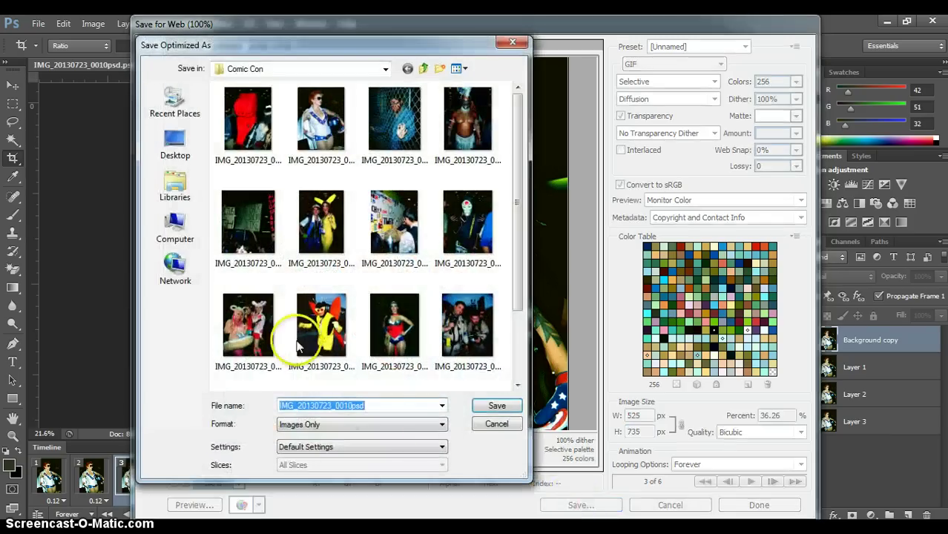
left_click(499, 405)
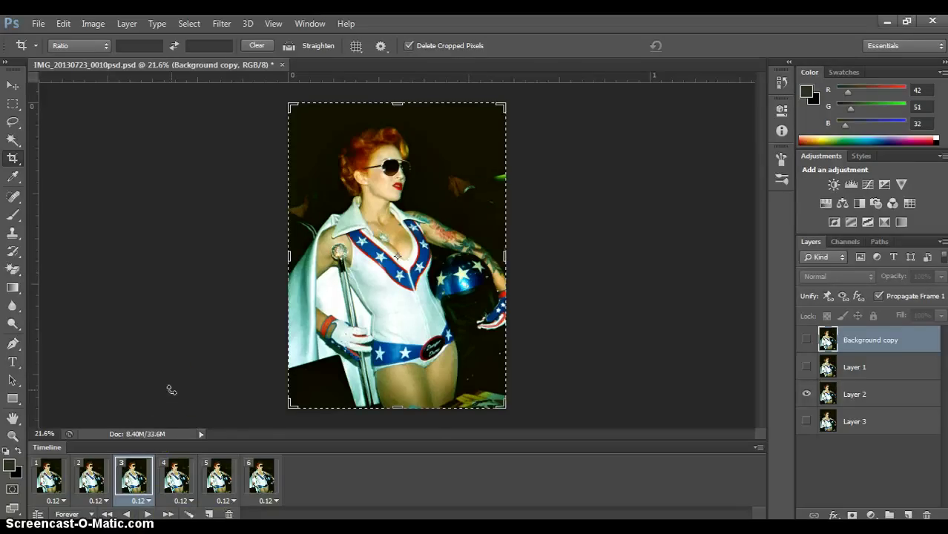
left_click(257, 400)
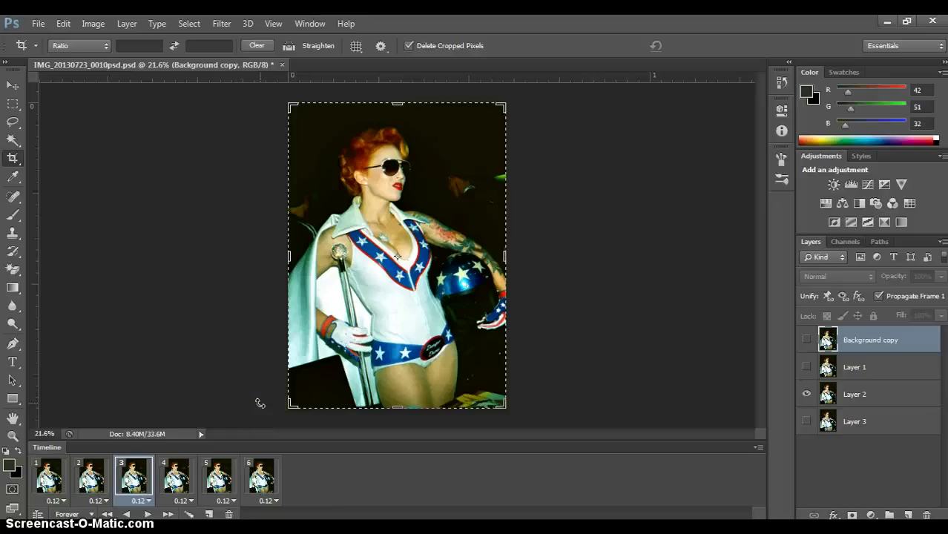